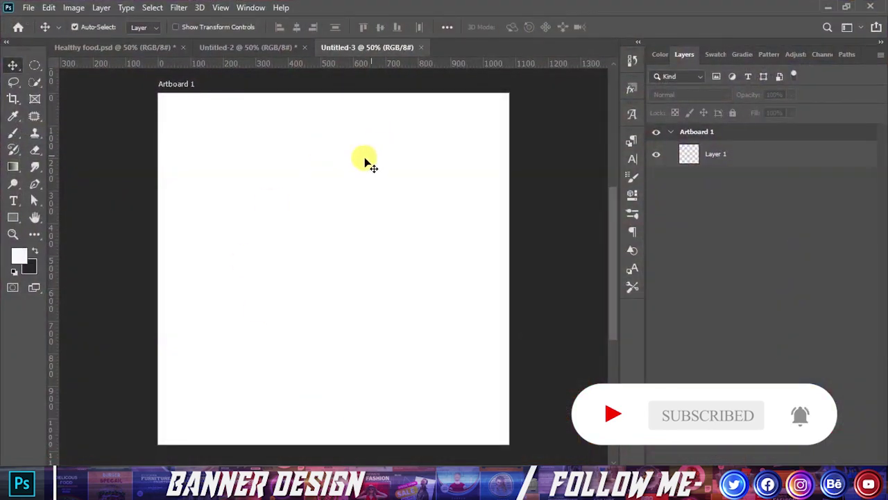
Step: Create a new white artboard document with Height 1080 px, then deselect the artboard
{"action": "scroll", "coordinate": [327, 227], "scroll_direction": "up", "scroll_amount": 1}
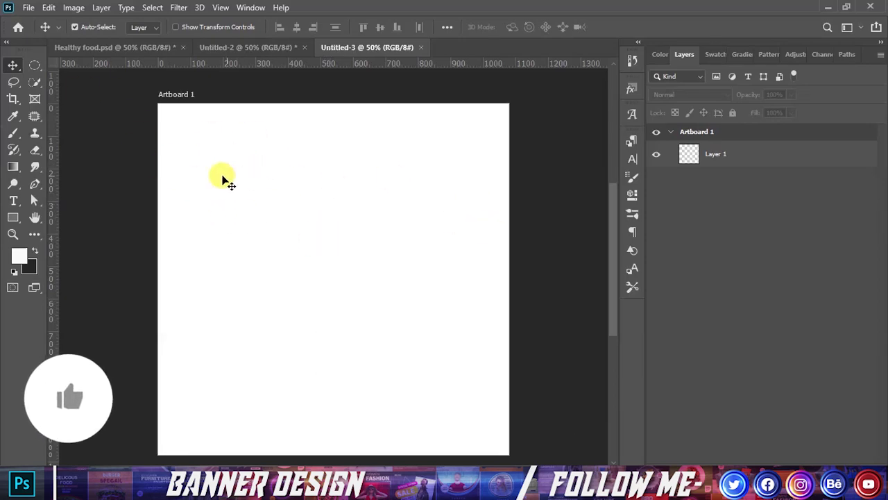
{"action": "left_click", "coordinate": [28, 9]}
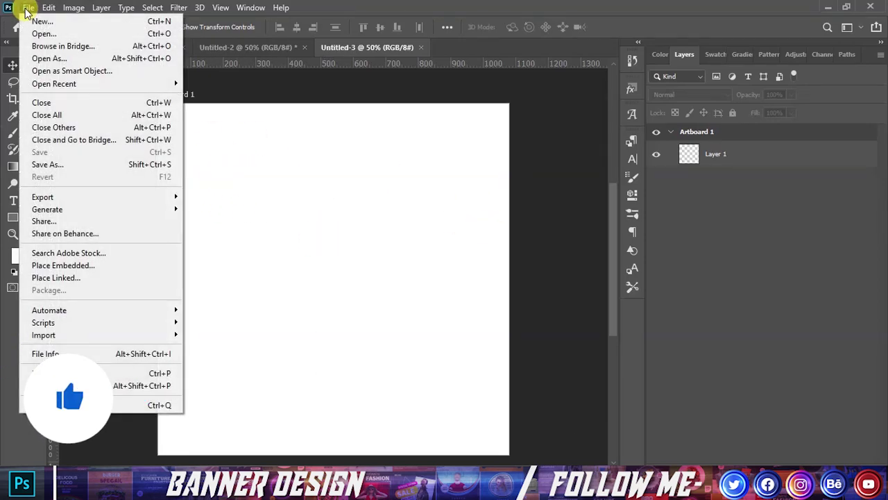
{"action": "left_click", "coordinate": [28, 10]}
{"action": "left_click", "coordinate": [49, 9]}
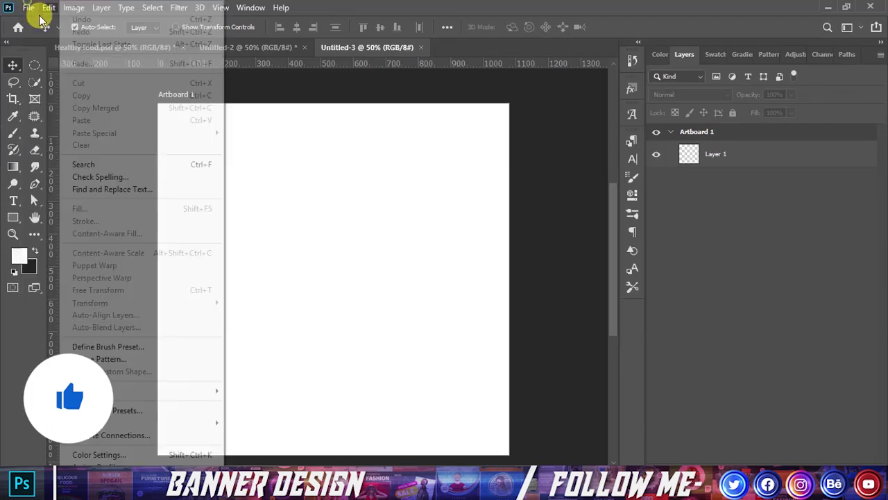
{"action": "left_click", "coordinate": [35, 19]}
{"action": "left_click", "coordinate": [597, 139]}
{"action": "left_click", "coordinate": [604, 181]}
{"action": "left_click", "coordinate": [677, 200]}
{"action": "left_click", "coordinate": [753, 445]}
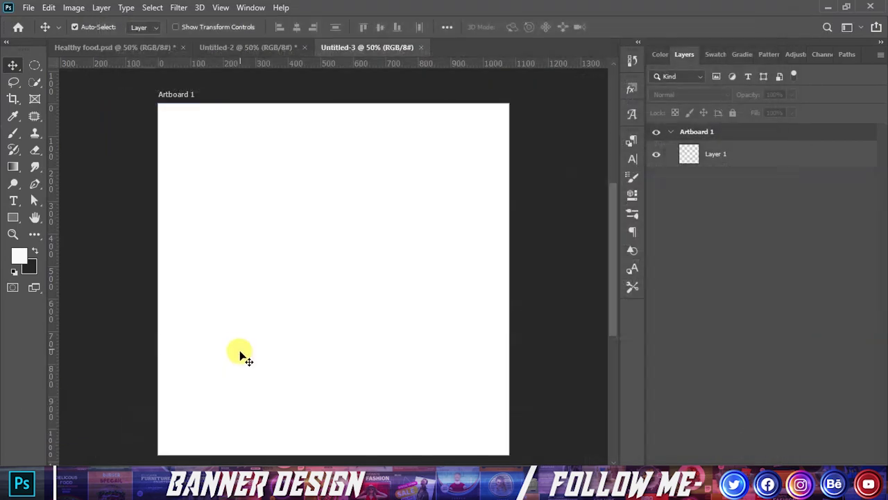
{"action": "left_click", "coordinate": [122, 215]}
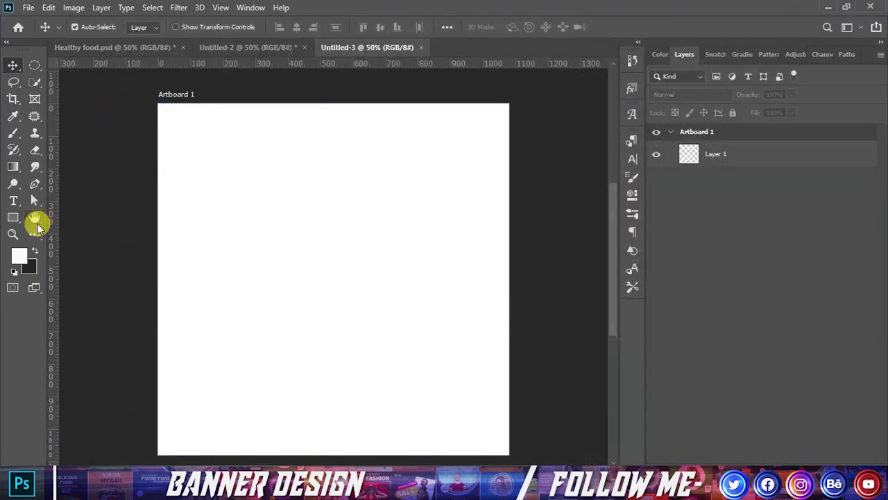
{"action": "left_click", "coordinate": [13, 217]}
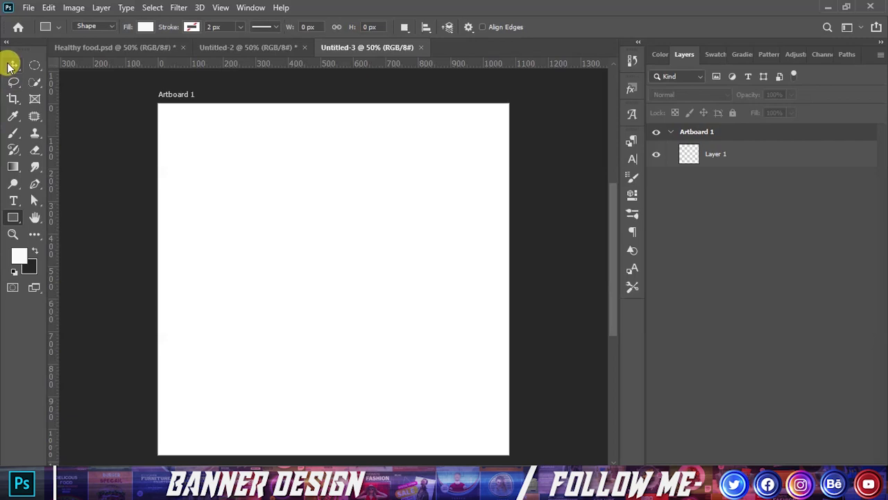
Step: Draw a rectangle covering the whole artboard
{"action": "left_click_drag", "start_coordinate": [151, 95], "coordinate": [519, 460]}
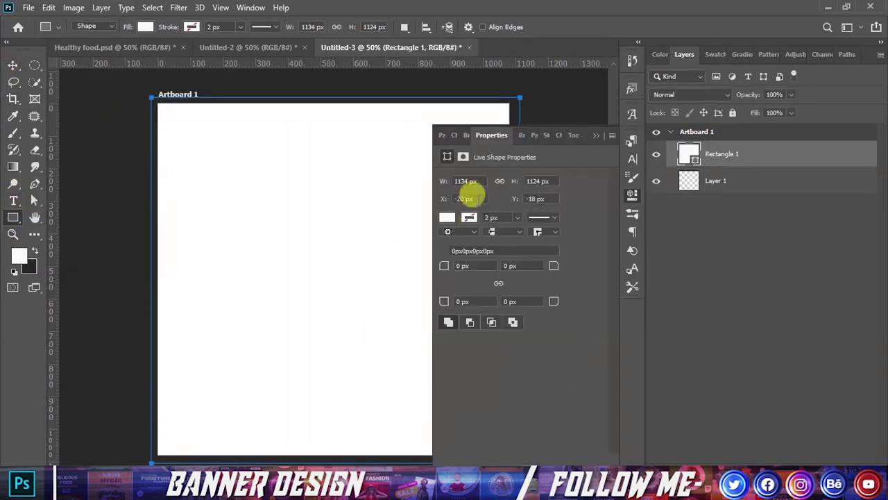
{"action": "left_click", "coordinate": [593, 132]}
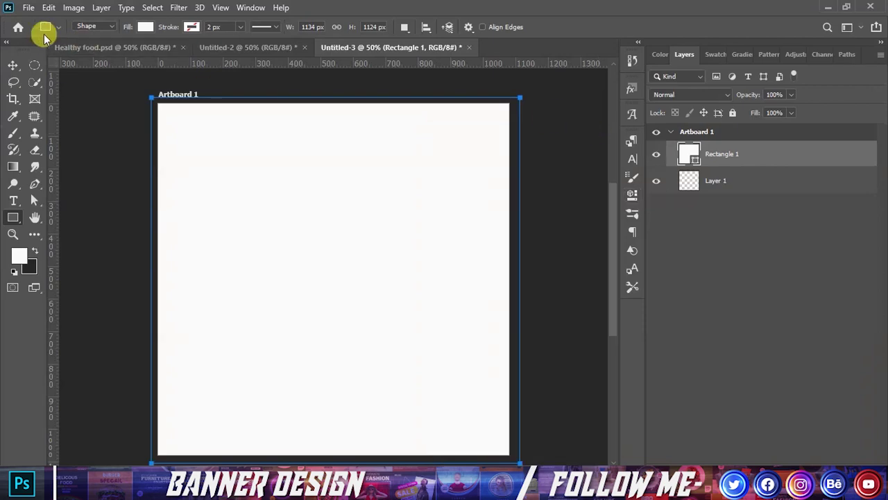
{"action": "left_click", "coordinate": [13, 65]}
Step: Give Rectangle 1 a Gradient Overlay, remove the middle stop, and move the red stop to 95
{"action": "right_click", "coordinate": [705, 154]}
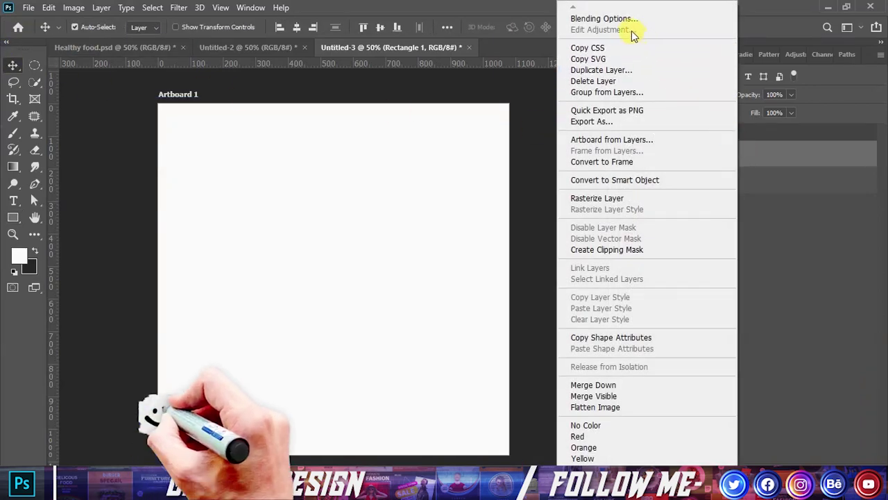
{"action": "left_click", "coordinate": [624, 18]}
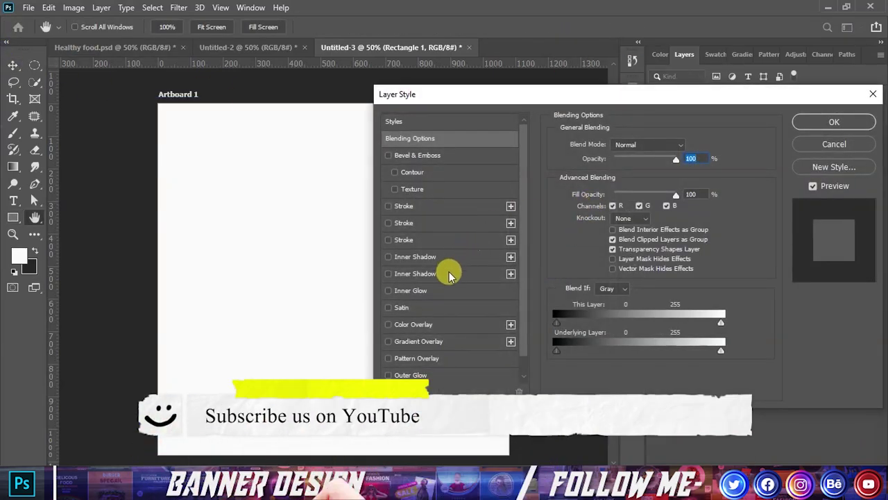
{"action": "left_click", "coordinate": [418, 341]}
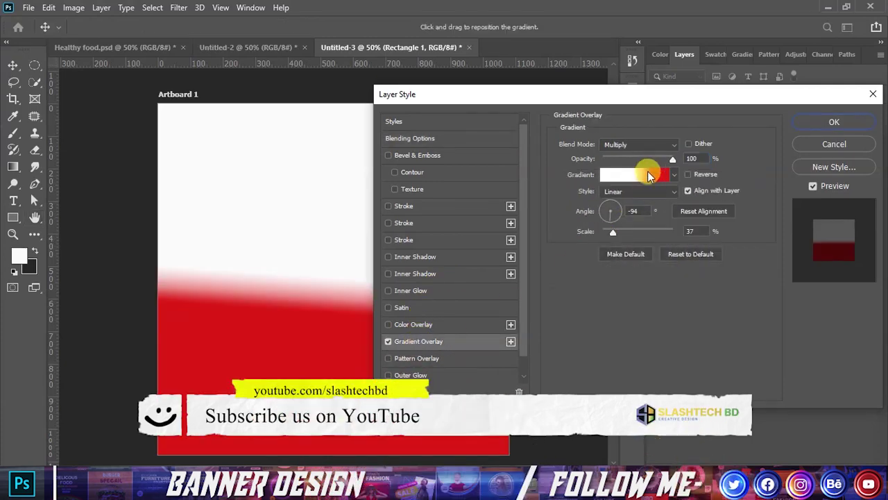
{"action": "left_click", "coordinate": [647, 170]}
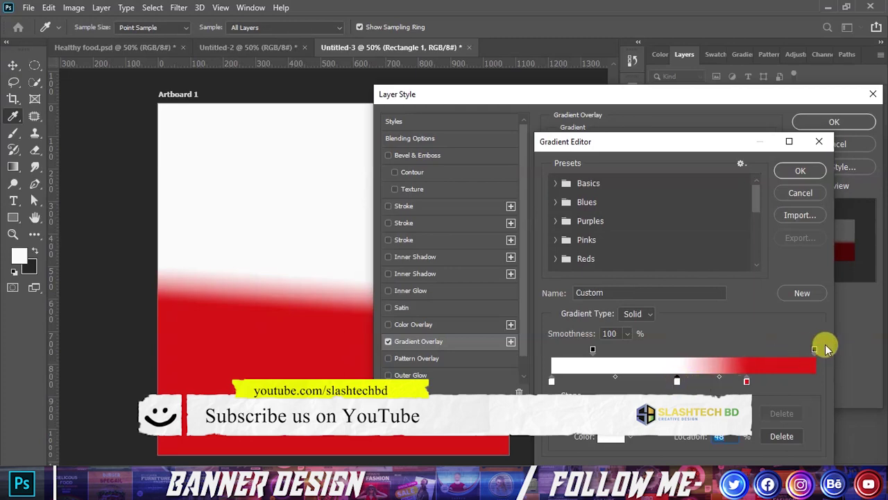
{"action": "left_click", "coordinate": [782, 436]}
{"action": "left_click_drag", "start_coordinate": [746, 381], "coordinate": [803, 381]}
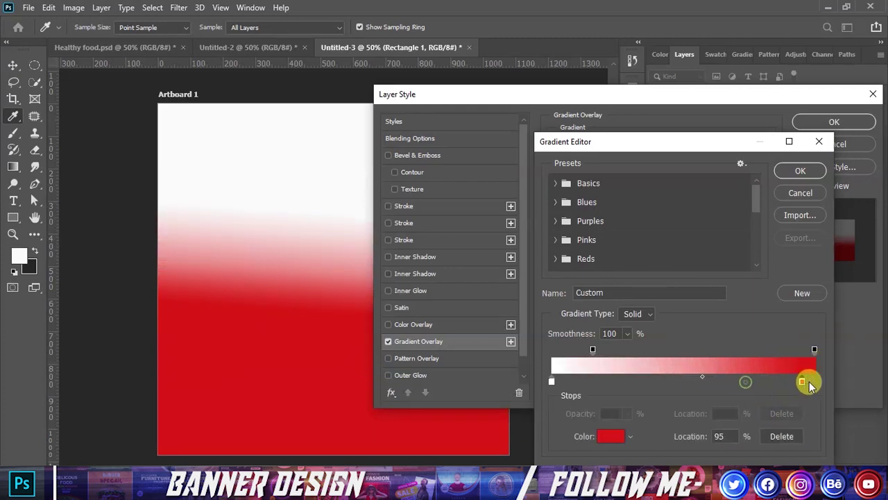
{"action": "double_click", "coordinate": [553, 382]}
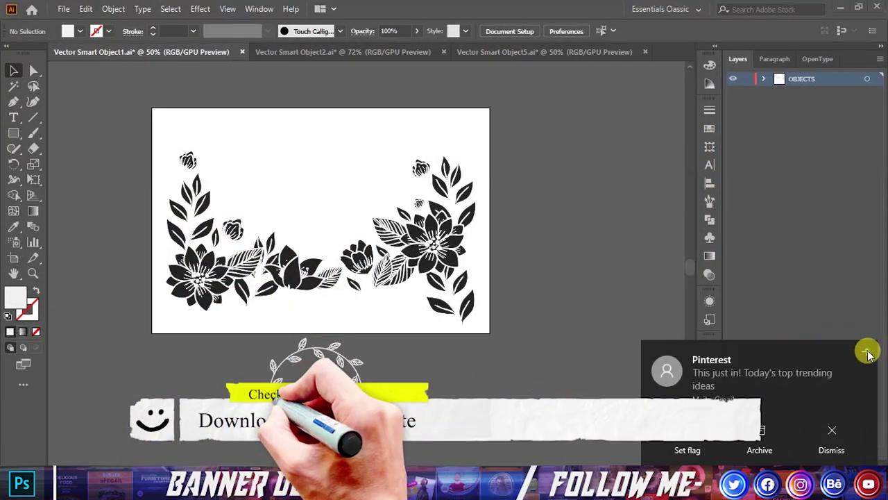
Step: Copy 212121 from the dark texture file and set the left gradient stop to it
{"action": "left_click", "coordinate": [867, 349]}
{"action": "left_click", "coordinate": [297, 51]}
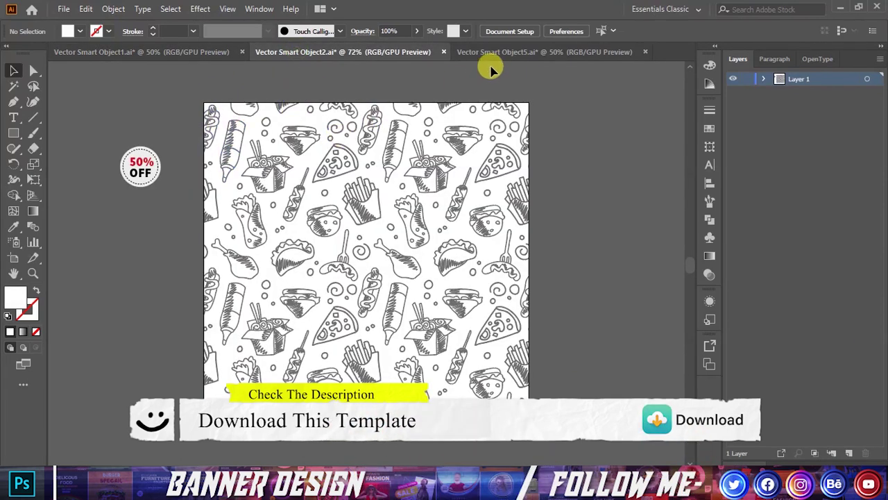
{"action": "left_click", "coordinate": [491, 54]}
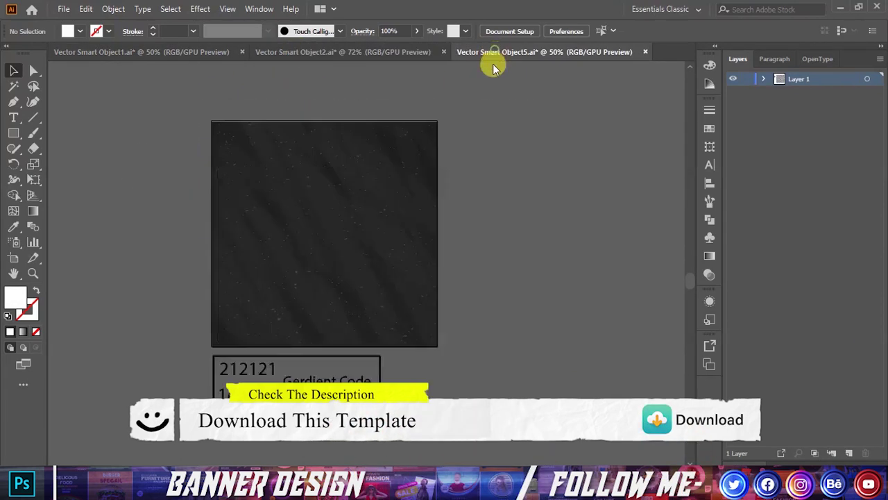
{"action": "double_click", "coordinate": [252, 373]}
{"action": "left_click_drag", "start_coordinate": [252, 372], "coordinate": [264, 372]}
{"action": "key", "text": "ctrl+c"}
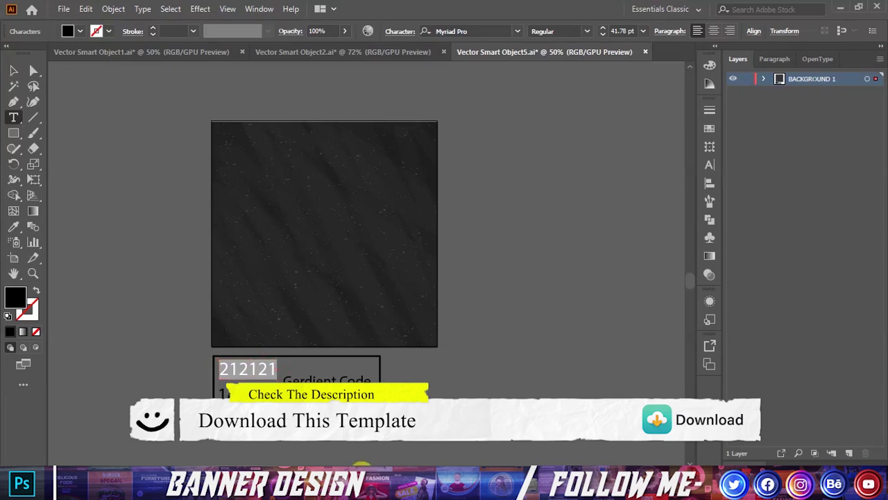
{"action": "left_click", "coordinate": [340, 436]}
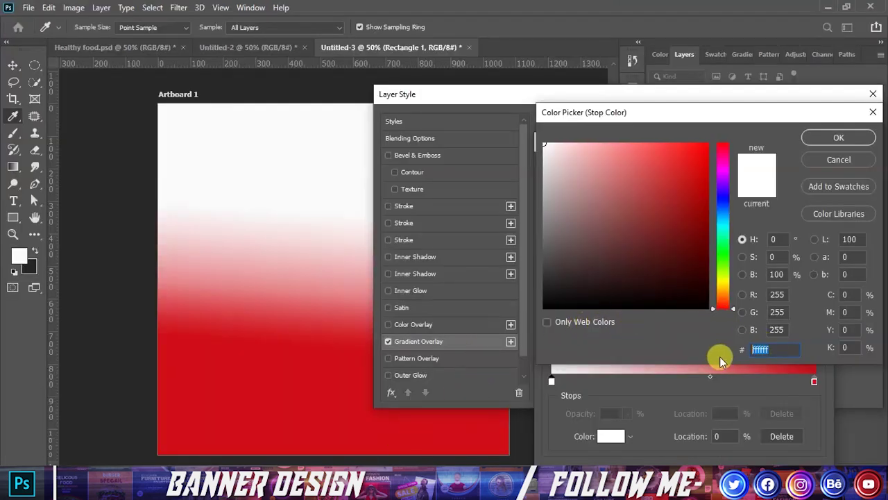
{"action": "key", "text": "ctrl+v"}
{"action": "left_click", "coordinate": [836, 137]}
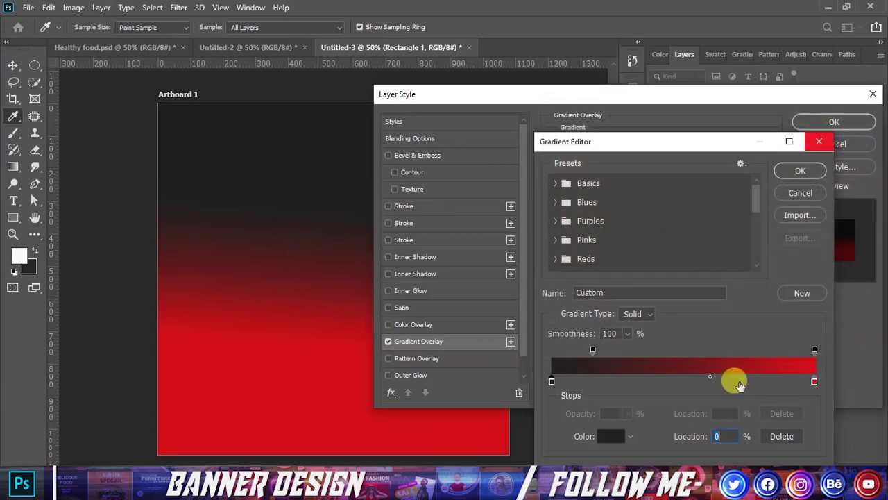
Step: Copy the 1e1e1e colour code from the texture file's notes
{"action": "left_click", "coordinate": [286, 457]}
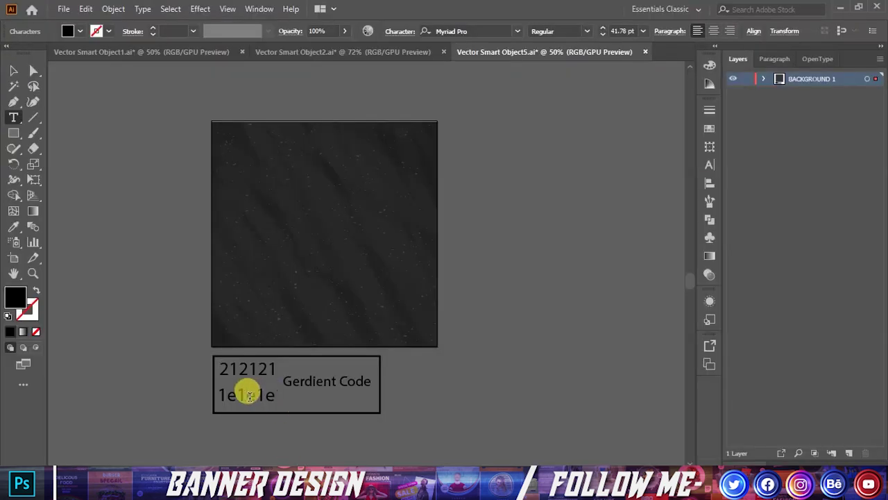
{"action": "double_click", "coordinate": [270, 396]}
{"action": "key", "text": "ctrl+c"}
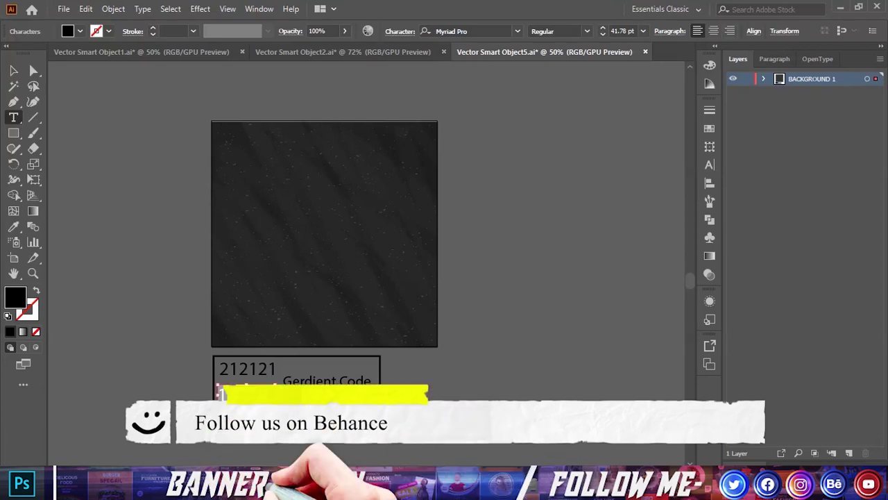
{"action": "key", "text": "alt+Tab"}
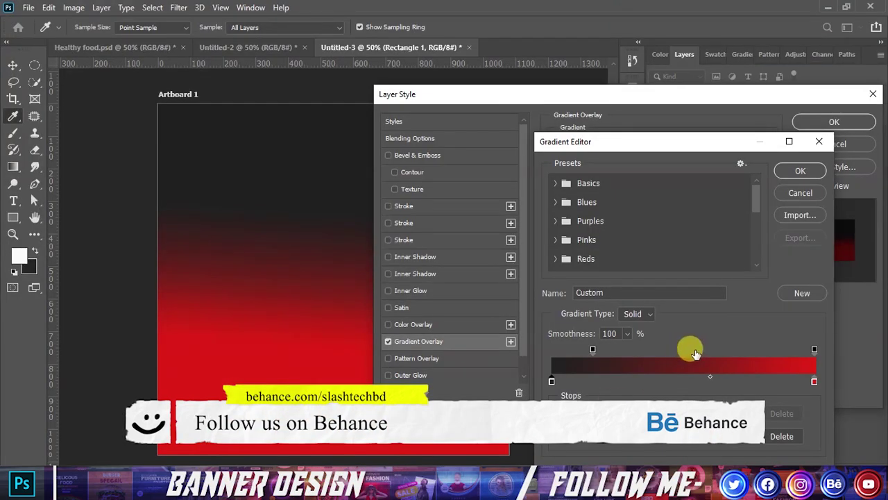
Step: Set the right gradient stop to 1e1e1e and apply the dark gradient overlay
{"action": "double_click", "coordinate": [814, 384]}
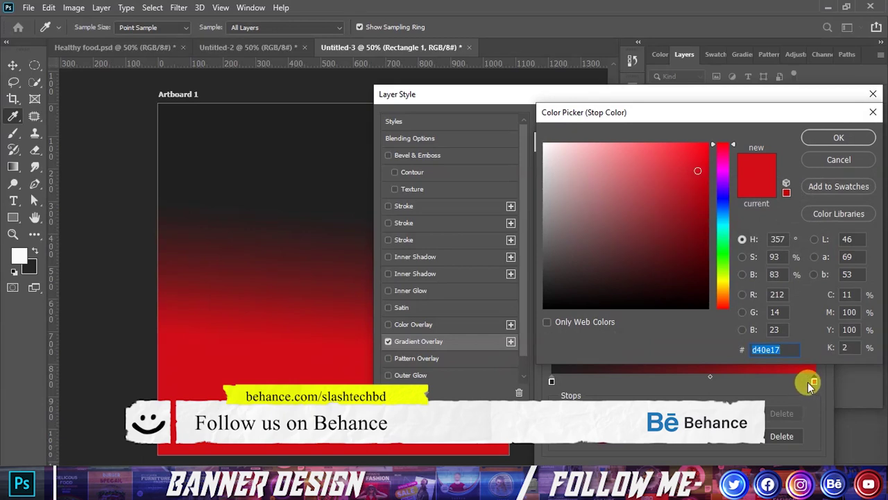
{"action": "key", "text": "ctrl+v"}
{"action": "left_click", "coordinate": [827, 143]}
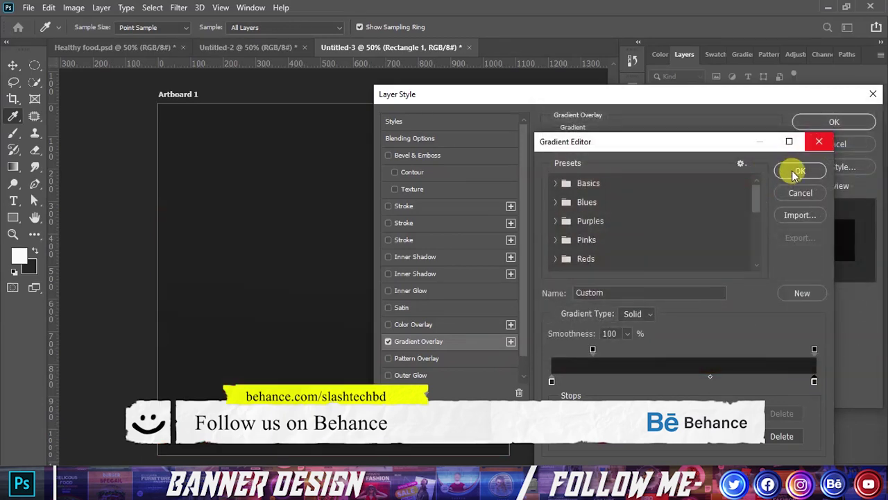
{"action": "left_click", "coordinate": [798, 172]}
{"action": "left_click", "coordinate": [816, 120]}
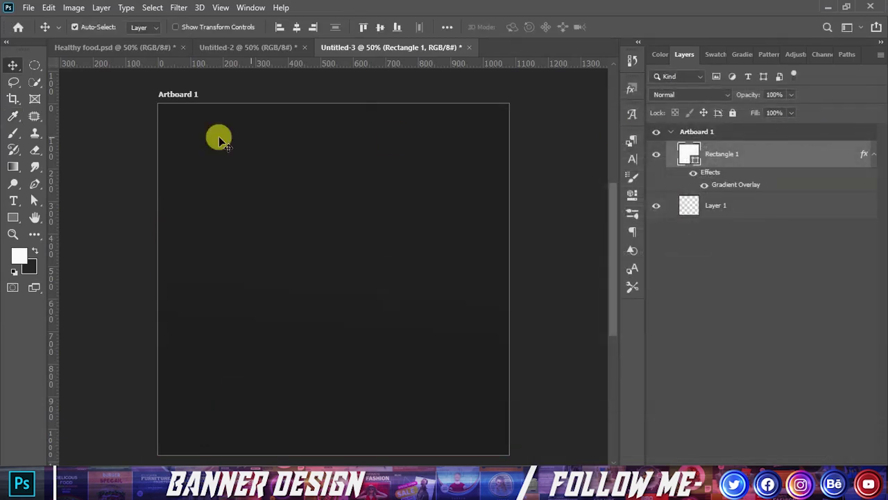
{"action": "left_click", "coordinate": [114, 121]}
{"action": "scroll", "coordinate": [358, 235], "scroll_direction": "up", "scroll_amount": 1}
{"action": "scroll", "coordinate": [345, 244], "scroll_direction": "down", "scroll_amount": 1}
{"action": "scroll", "coordinate": [322, 249], "scroll_direction": "down", "scroll_amount": 2}
{"action": "scroll", "coordinate": [323, 249], "scroll_direction": "up", "scroll_amount": 1}
{"action": "left_click", "coordinate": [320, 248]}
{"action": "left_click", "coordinate": [535, 233]}
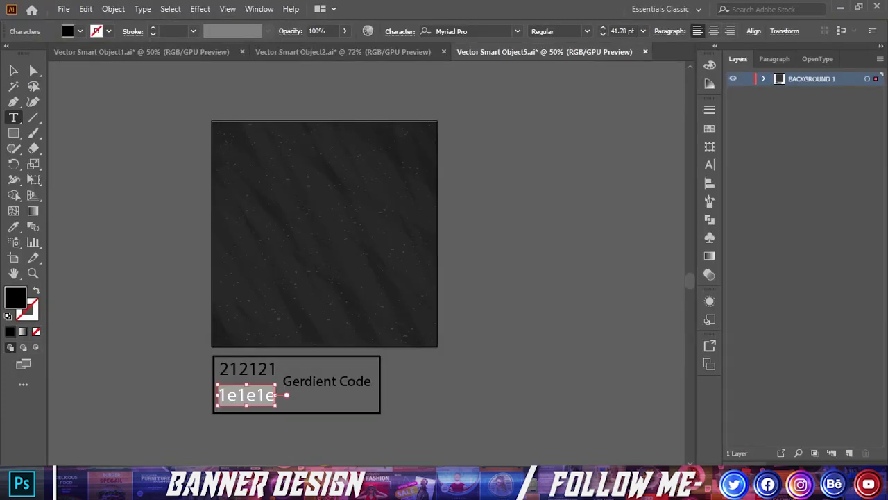
Step: Pick up the dark texture artwork in Illustrator to bring into the post
{"action": "left_click", "coordinate": [430, 356]}
{"action": "left_click", "coordinate": [12, 65]}
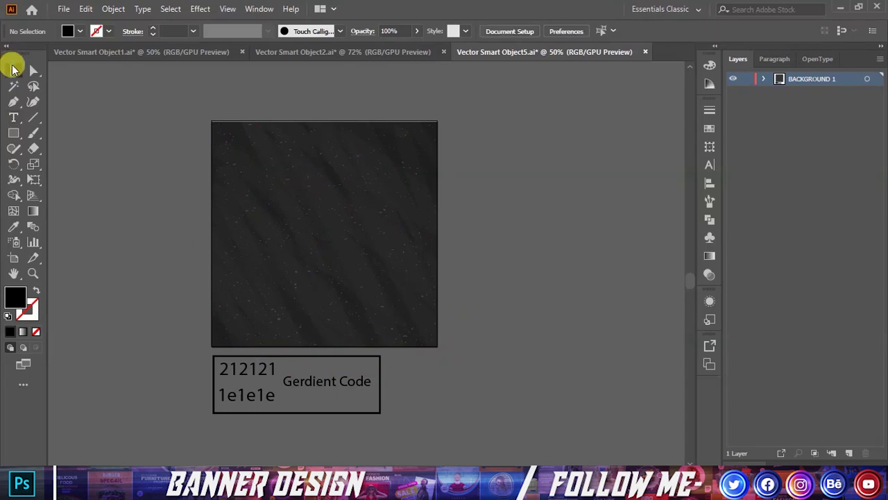
{"action": "left_click_drag", "start_coordinate": [277, 214], "coordinate": [301, 284]}
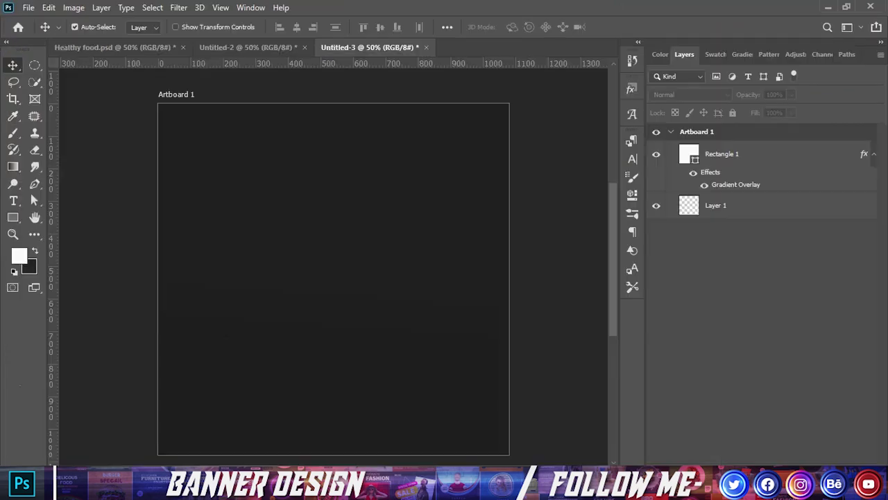
Step: Paste the dark texture, stretch it over the whole artboard, and set its opacity to 17%
{"action": "key", "text": "ctrl+v"}
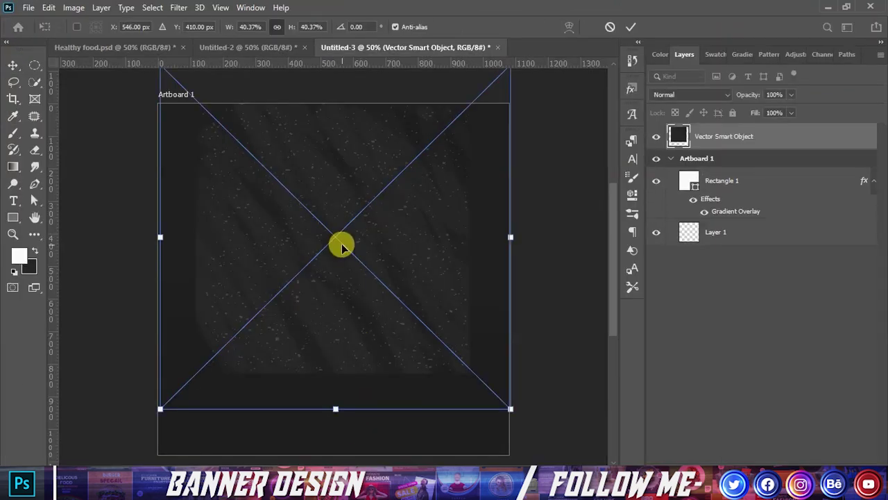
{"action": "left_click_drag", "start_coordinate": [342, 244], "coordinate": [334, 288]}
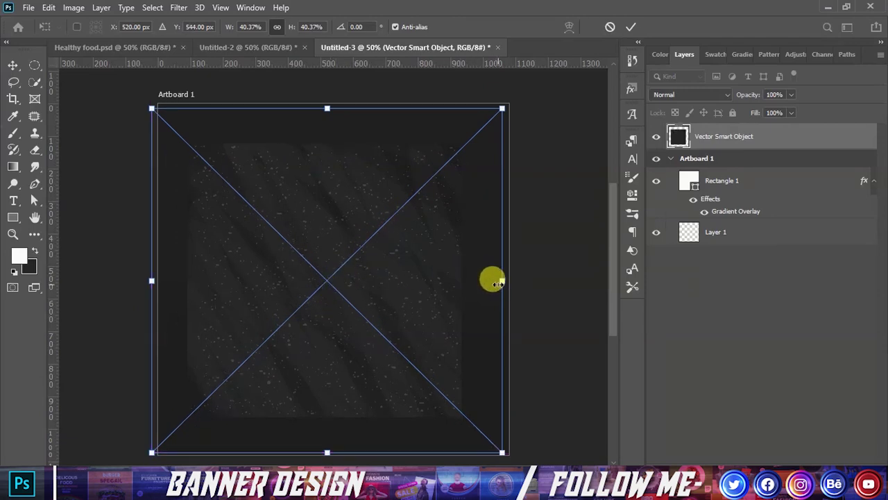
{"action": "left_click_drag", "start_coordinate": [502, 281], "coordinate": [573, 280]}
{"action": "left_click_drag", "start_coordinate": [413, 286], "coordinate": [422, 287]}
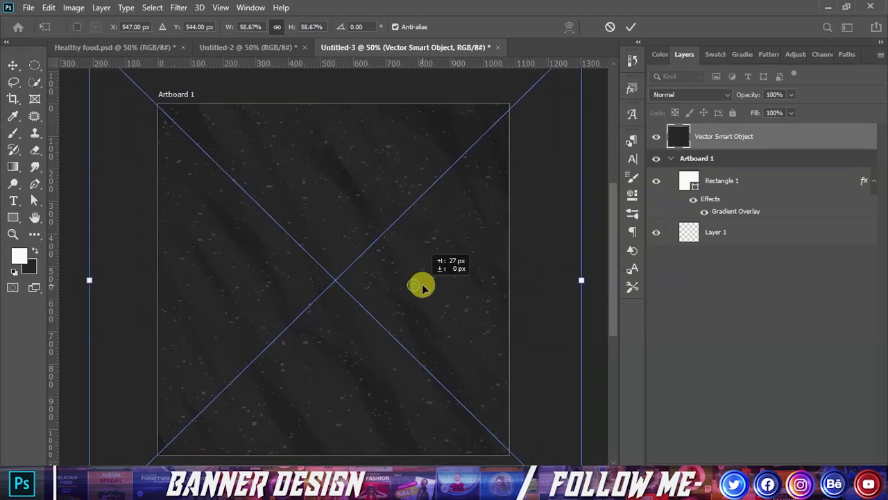
{"action": "left_click", "coordinate": [626, 29]}
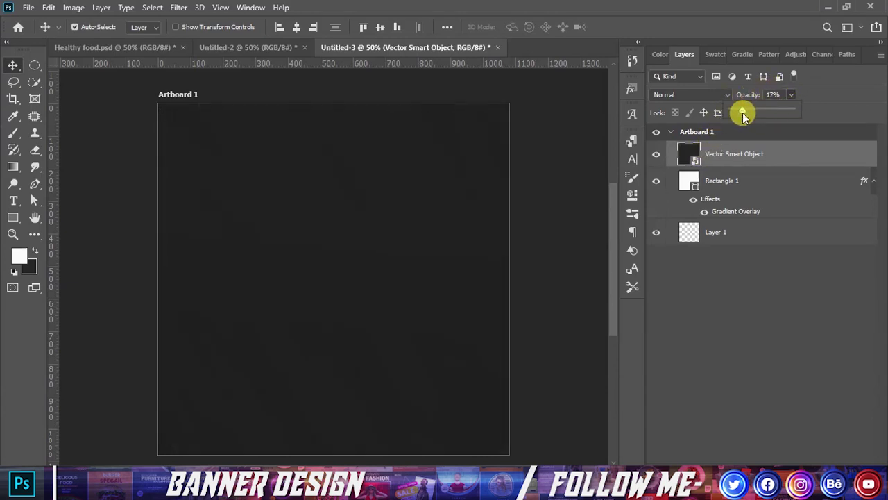
{"action": "left_click", "coordinate": [553, 165]}
Step: Delete the empty Layer 1
{"action": "scroll", "coordinate": [363, 202], "scroll_direction": "down", "scroll_amount": 1}
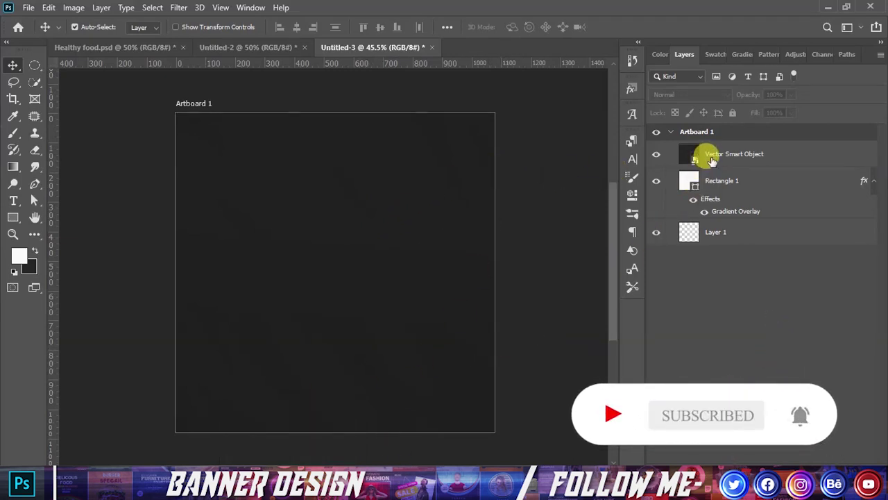
{"action": "left_click", "coordinate": [708, 231]}
{"action": "key", "text": "Delete"}
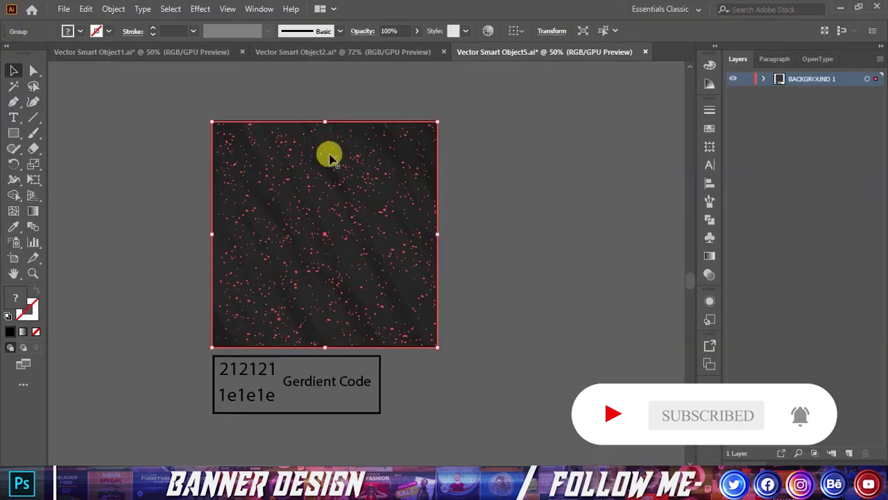
Step: Open the food-doodle pattern document and drag out the whole pattern clip group
{"action": "left_click", "coordinate": [365, 73]}
{"action": "left_click", "coordinate": [344, 53]}
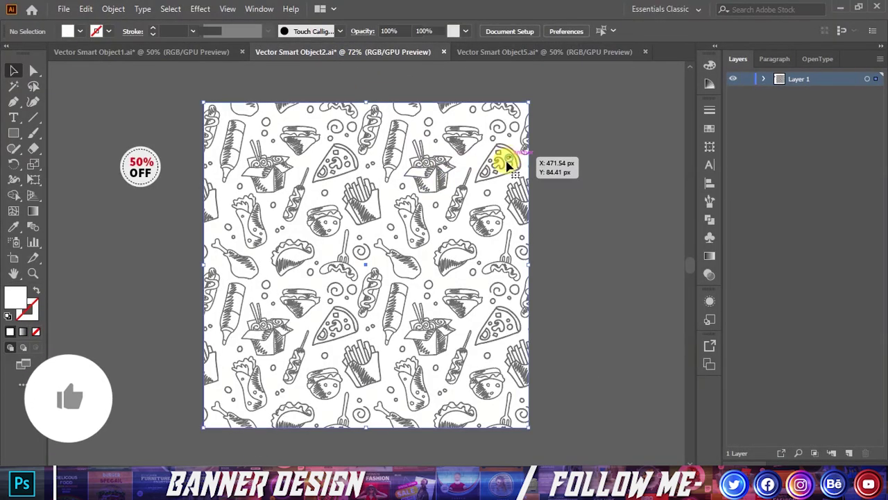
{"action": "left_click_drag", "start_coordinate": [508, 164], "coordinate": [389, 461]}
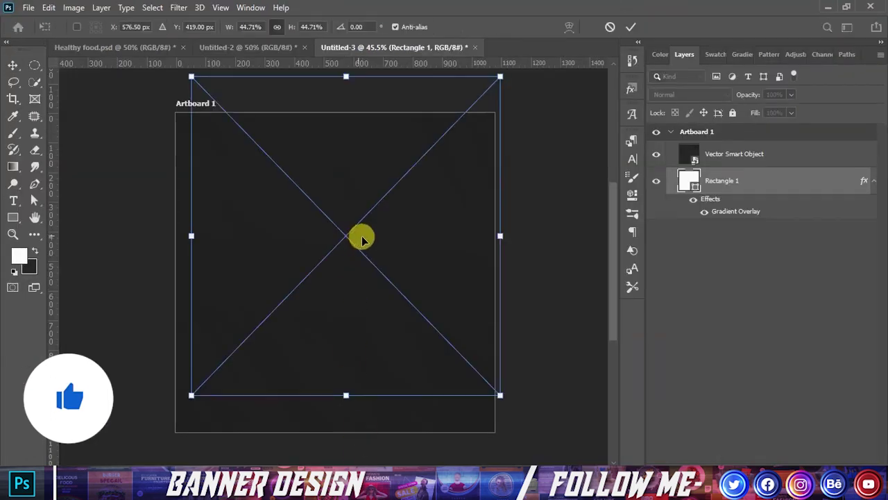
Step: Place the food-doodle pattern across the artboard, scaled to about 57%, at 15% opacity
{"action": "mouse_move", "coordinate": [359, 236]}
{"action": "left_mouse_down"}
{"action": "mouse_move", "coordinate": [367, 283]}
{"action": "mouse_move", "coordinate": [378, 278]}
{"action": "left_mouse_up"}
{"action": "mouse_move", "coordinate": [488, 271]}
{"action": "left_mouse_down"}
{"action": "mouse_move", "coordinate": [531, 271]}
{"action": "mouse_move", "coordinate": [454, 269]}
{"action": "left_mouse_up"}
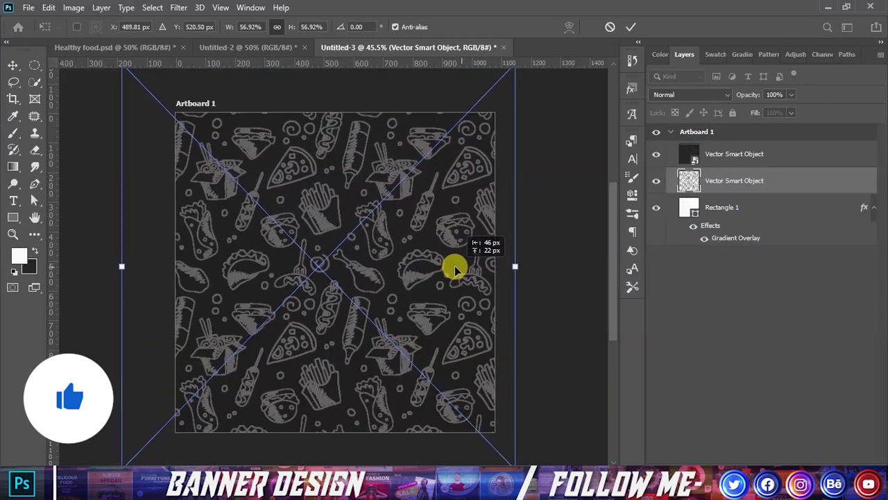
{"action": "left_click", "coordinate": [629, 25]}
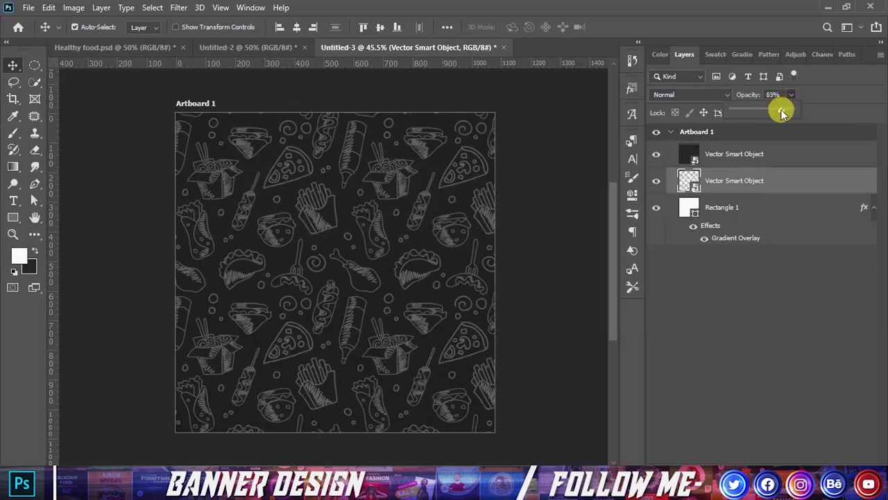
{"action": "left_click_drag", "start_coordinate": [761, 113], "coordinate": [754, 113]}
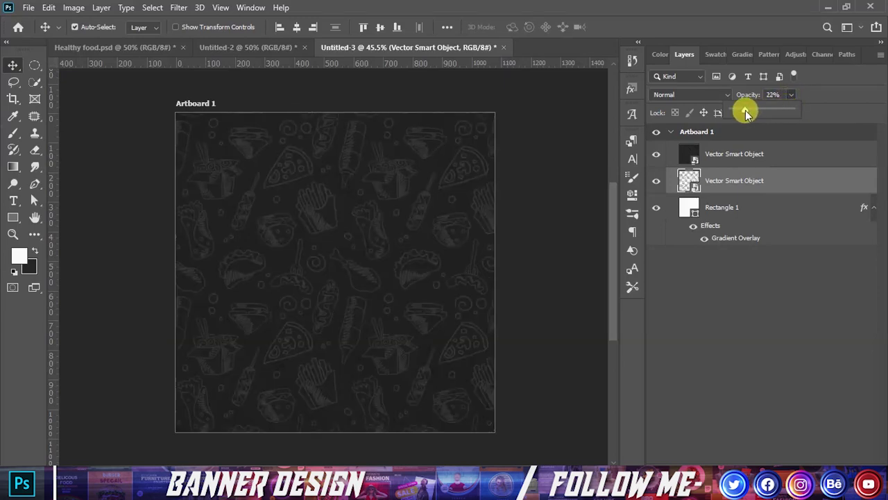
{"action": "left_click", "coordinate": [520, 134]}
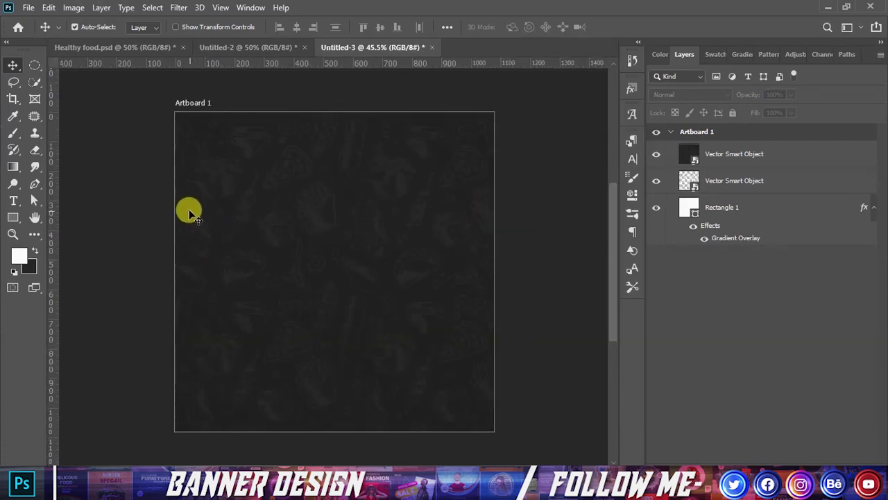
{"action": "left_click", "coordinate": [132, 46]}
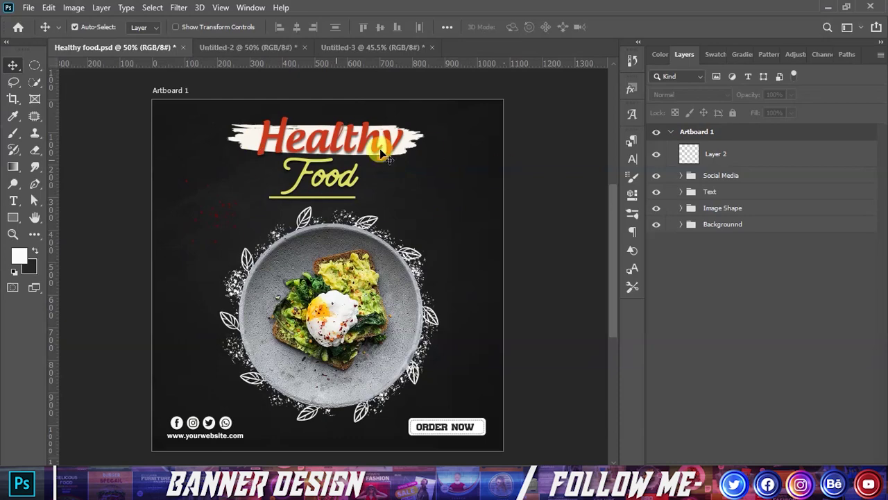
{"action": "left_click", "coordinate": [378, 47]}
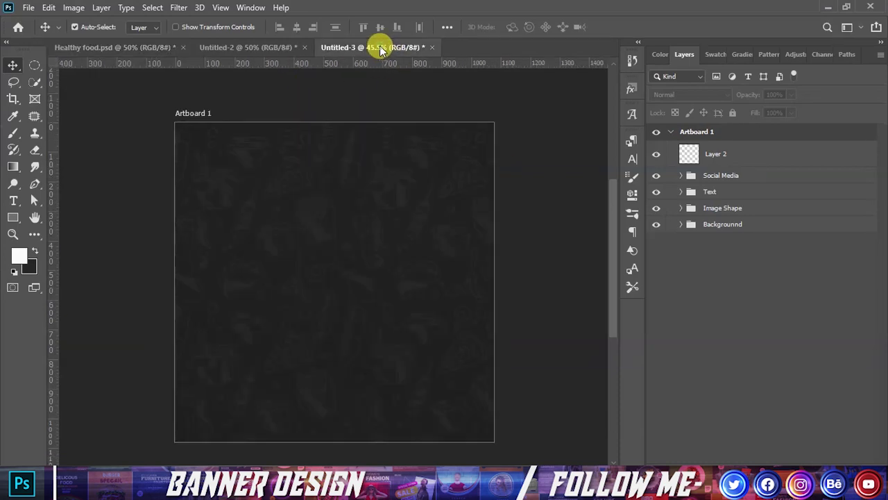
{"action": "left_click", "coordinate": [519, 182]}
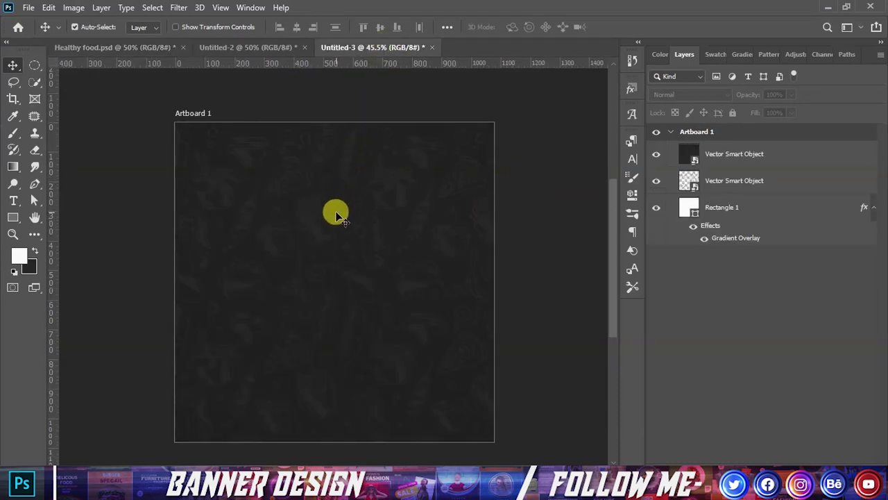
{"action": "scroll", "coordinate": [355, 248], "scroll_direction": "down", "scroll_amount": 1}
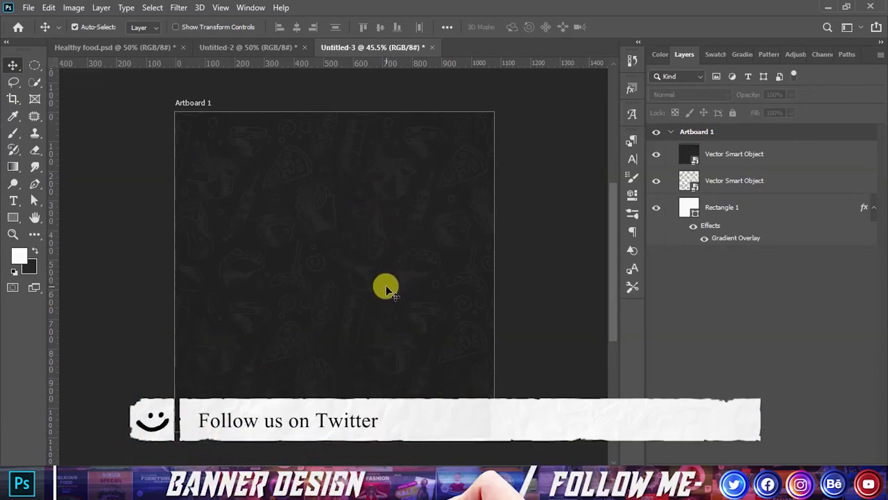
{"action": "scroll", "coordinate": [386, 287], "scroll_direction": "up", "scroll_amount": 1}
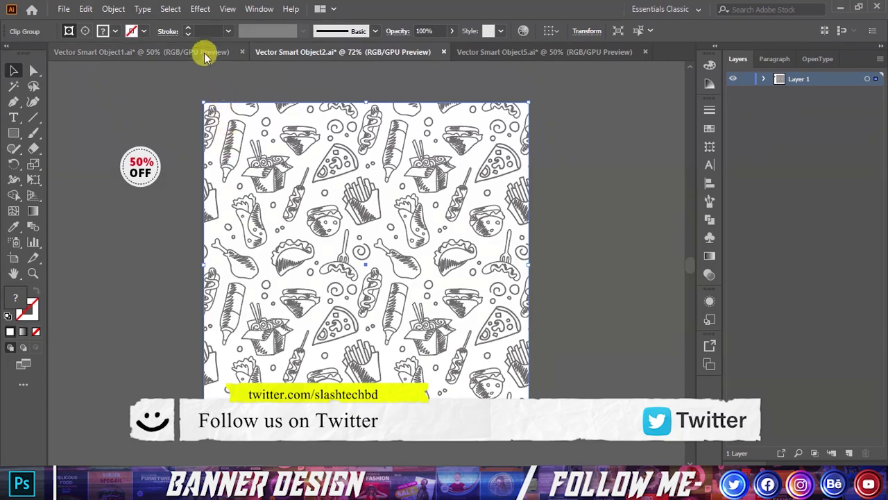
Step: Copy the black floral border artwork from Illustrator and paste it into the post
{"action": "left_click", "coordinate": [202, 54]}
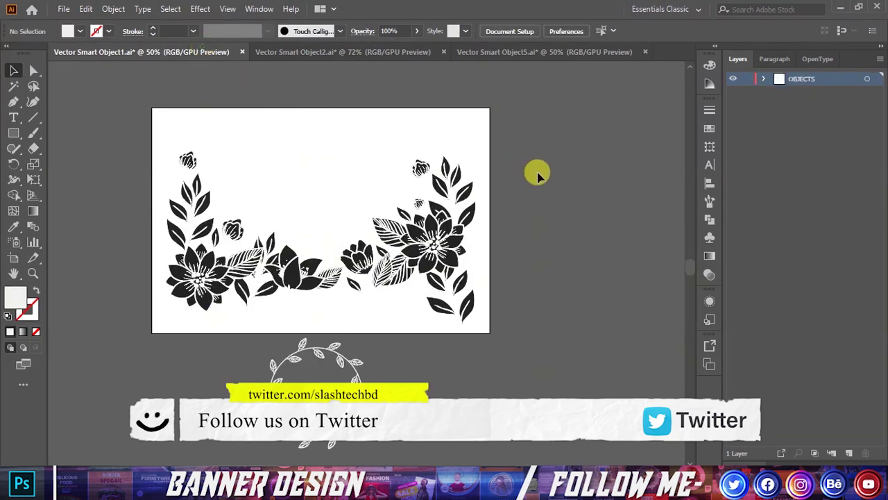
{"action": "left_click_drag", "start_coordinate": [442, 239], "coordinate": [440, 307]}
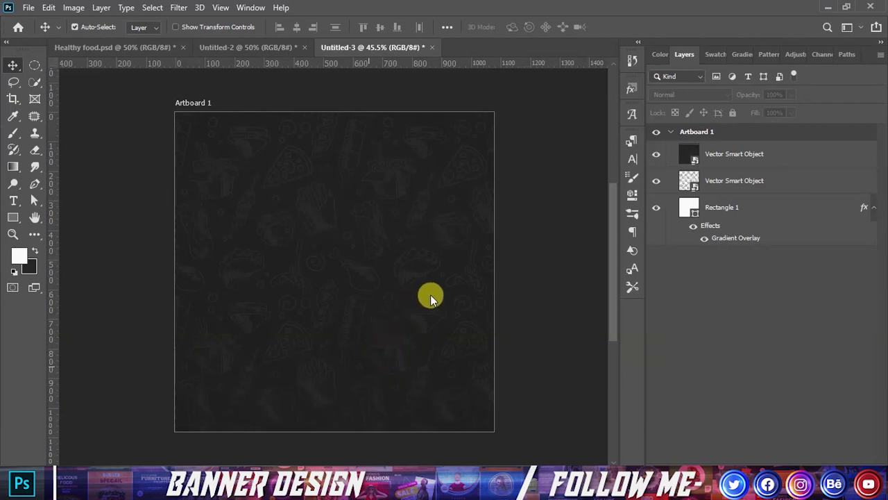
{"action": "key", "text": "ctrl+v"}
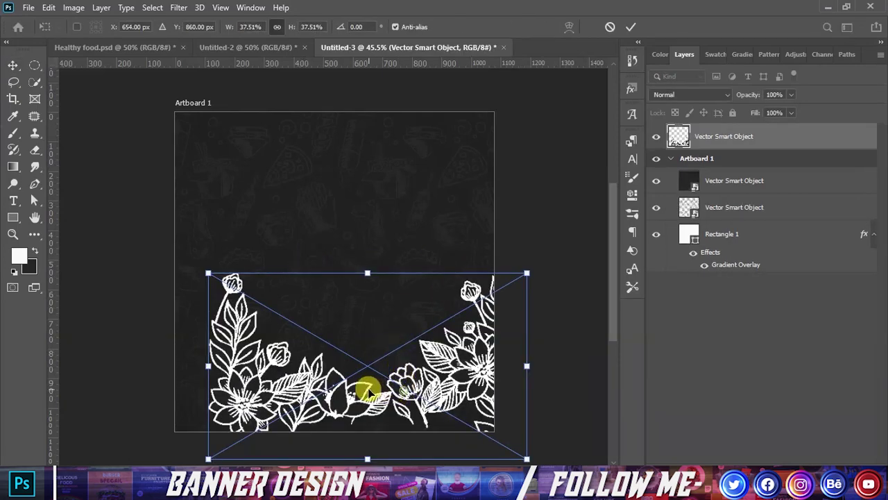
Step: Fit the white floral border along the artboard's bottom edge and fade it to about 26% opacity
{"action": "left_click_drag", "start_coordinate": [446, 382], "coordinate": [422, 388]}
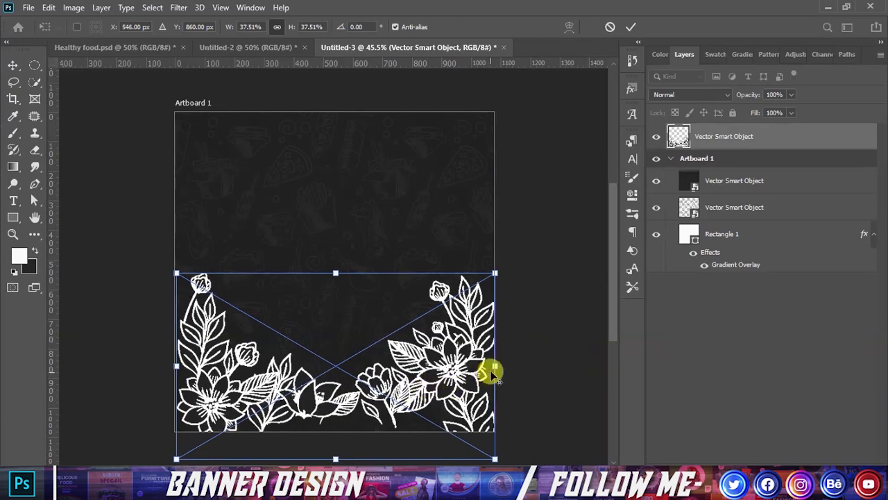
{"action": "mouse_move", "coordinate": [492, 367]}
{"action": "left_mouse_down"}
{"action": "mouse_move", "coordinate": [549, 375]}
{"action": "mouse_move", "coordinate": [492, 395]}
{"action": "left_mouse_up"}
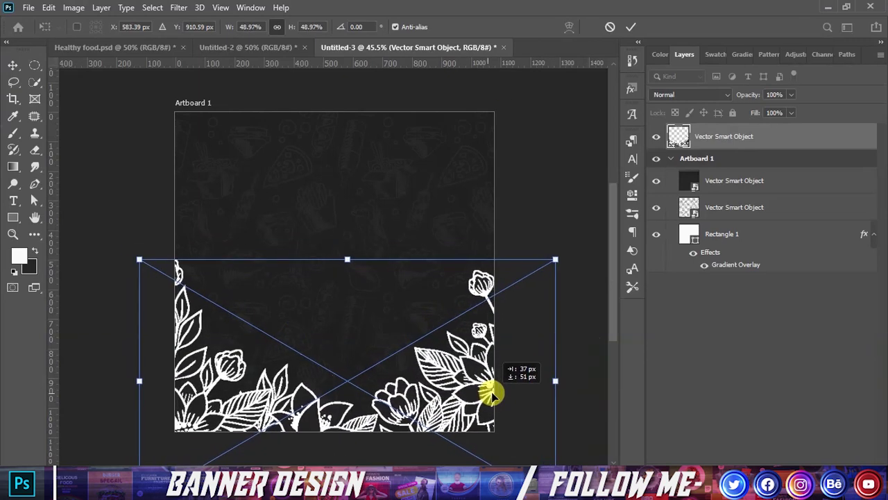
{"action": "left_click", "coordinate": [631, 26]}
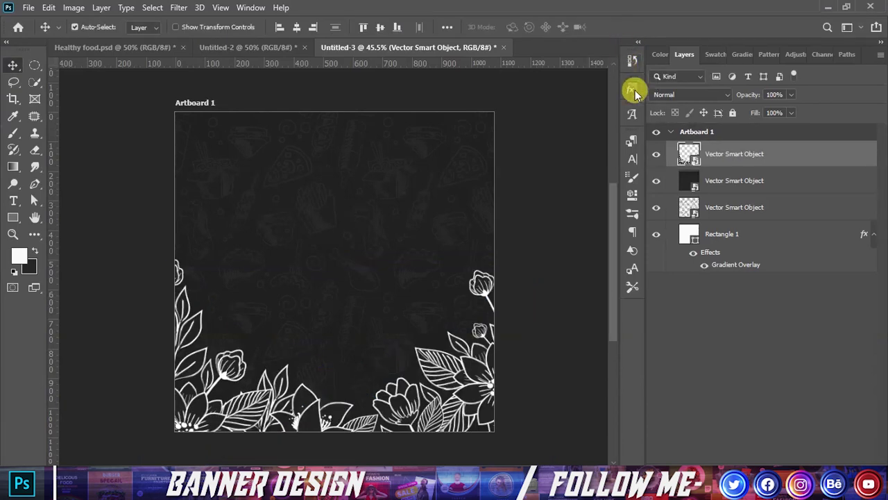
{"action": "left_click", "coordinate": [791, 94]}
{"action": "left_click_drag", "start_coordinate": [793, 110], "coordinate": [764, 114]}
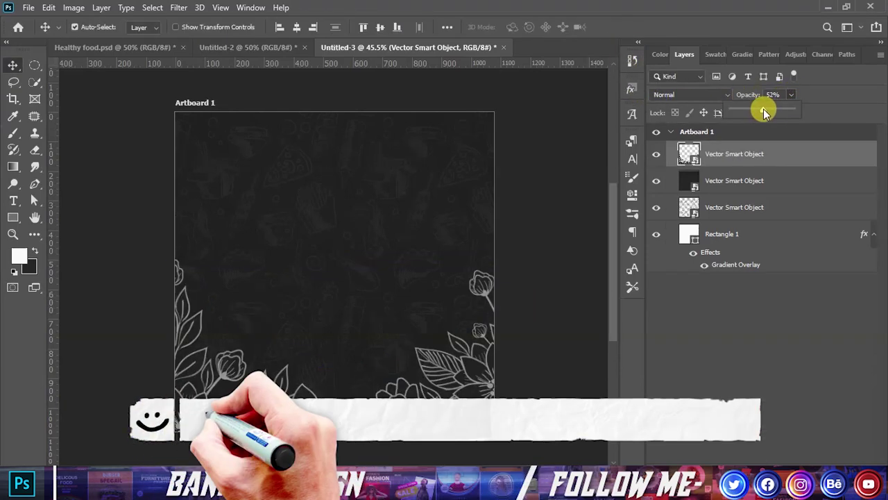
{"action": "left_click_drag", "start_coordinate": [763, 113], "coordinate": [749, 113]}
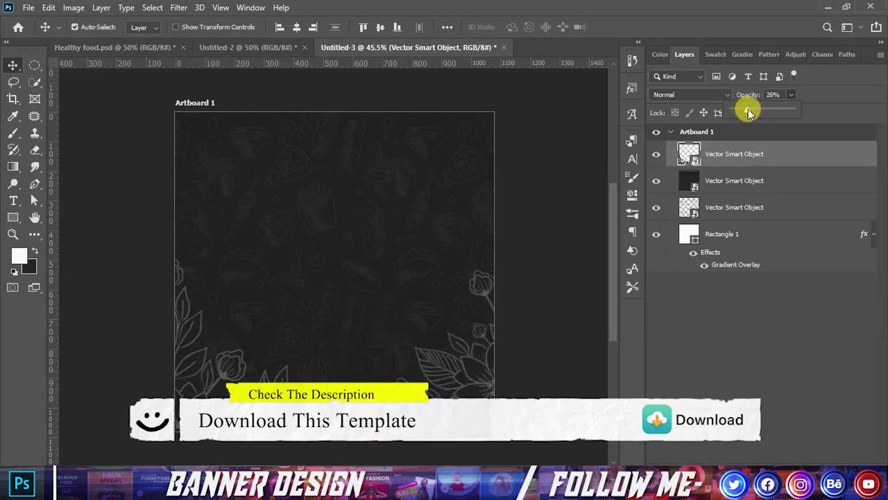
{"action": "left_click", "coordinate": [500, 186]}
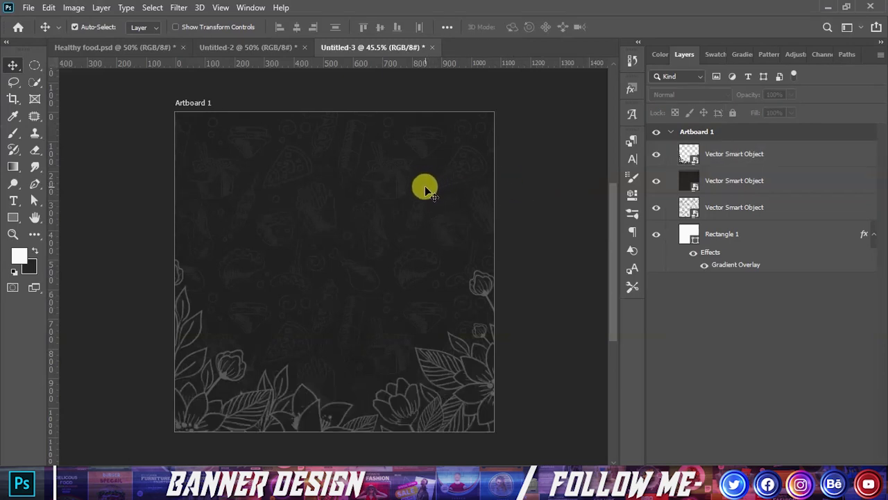
Step: Bring the avocado toast plate layer from Healthy food.psd into Untitled-3, slightly enlarged and centred
{"action": "left_click", "coordinate": [139, 49]}
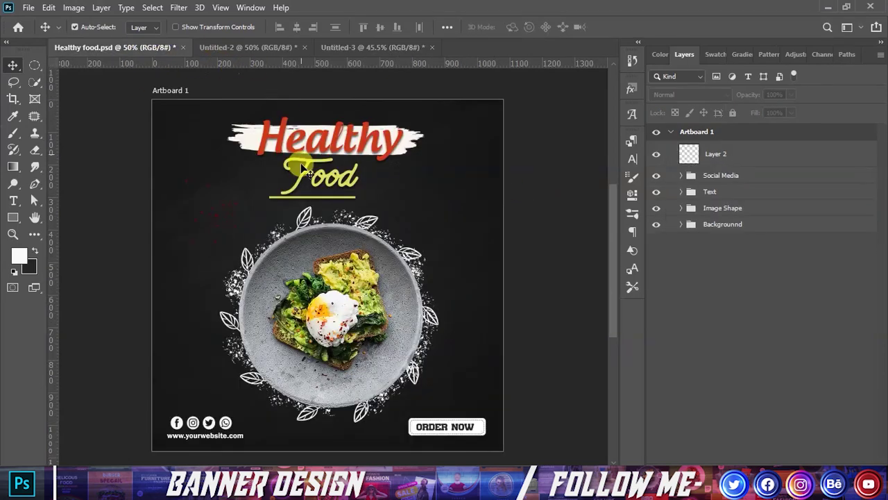
{"action": "left_click_drag", "start_coordinate": [331, 260], "coordinate": [355, 50]}
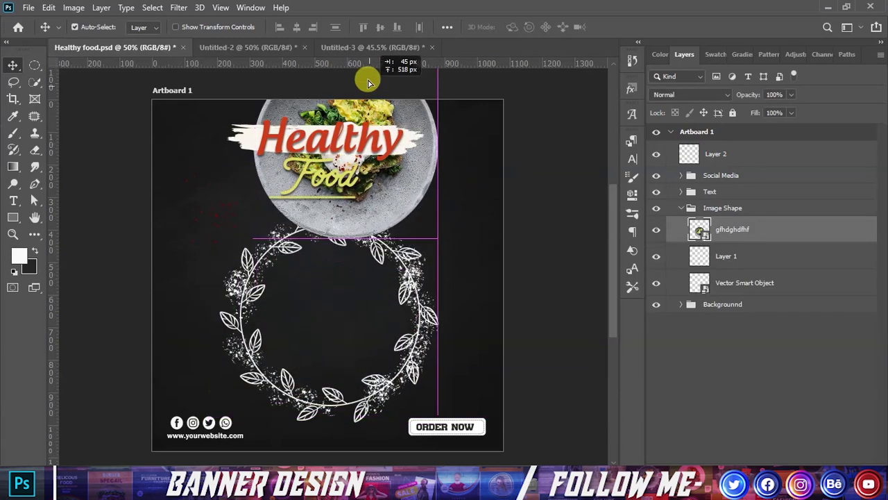
{"action": "mouse_move", "coordinate": [355, 50]}
{"action": "left_mouse_down"}
{"action": "mouse_move", "coordinate": [322, 290]}
{"action": "mouse_move", "coordinate": [355, 305]}
{"action": "left_mouse_up"}
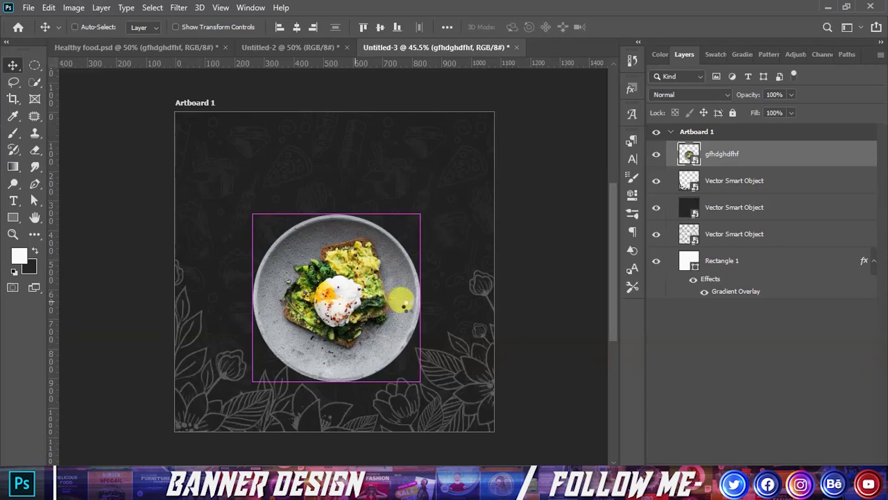
{"action": "key", "text": "ctrl+t"}
{"action": "left_click_drag", "start_coordinate": [429, 298], "coordinate": [445, 299]}
{"action": "left_click_drag", "start_coordinate": [394, 308], "coordinate": [389, 307]}
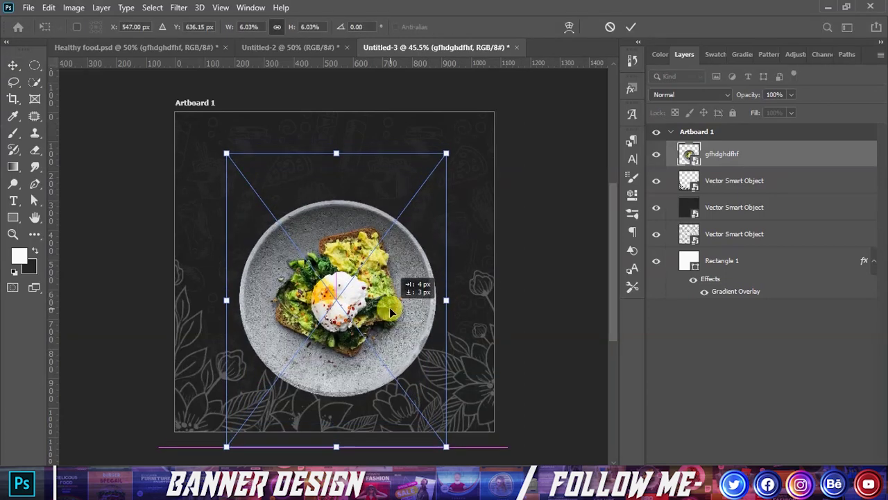
{"action": "left_click", "coordinate": [628, 26]}
{"action": "scroll", "coordinate": [417, 202], "scroll_direction": "down", "scroll_amount": 1}
{"action": "left_click_drag", "start_coordinate": [388, 270], "coordinate": [388, 286]}
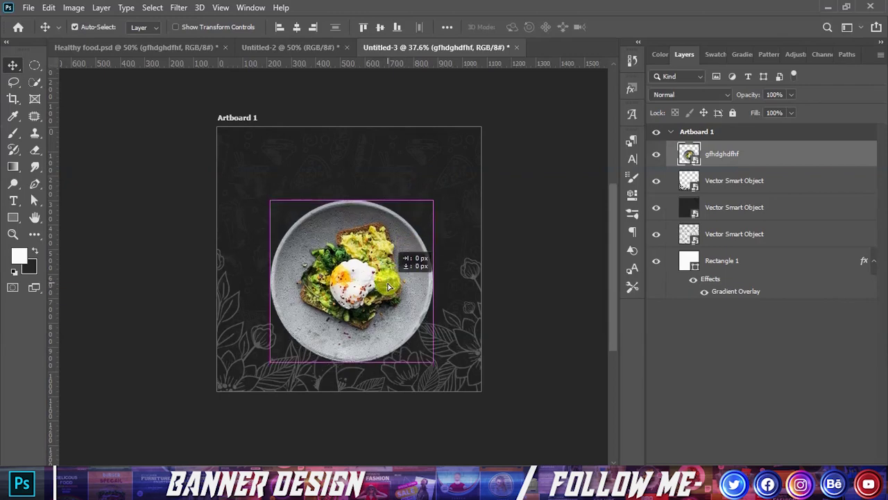
{"action": "left_click", "coordinate": [506, 255]}
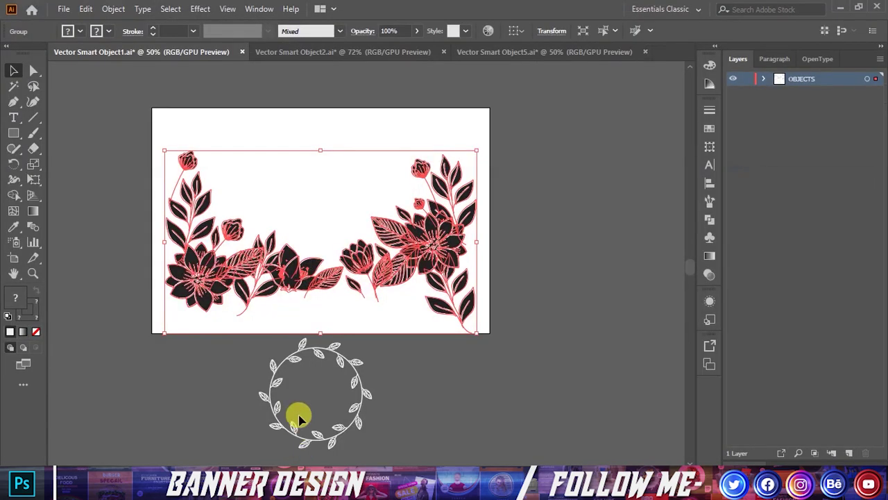
Step: Copy the white leaf wreath from Illustrator and paste it over the plate in Photoshop
{"action": "left_click", "coordinate": [382, 383]}
{"action": "left_click", "coordinate": [352, 371]}
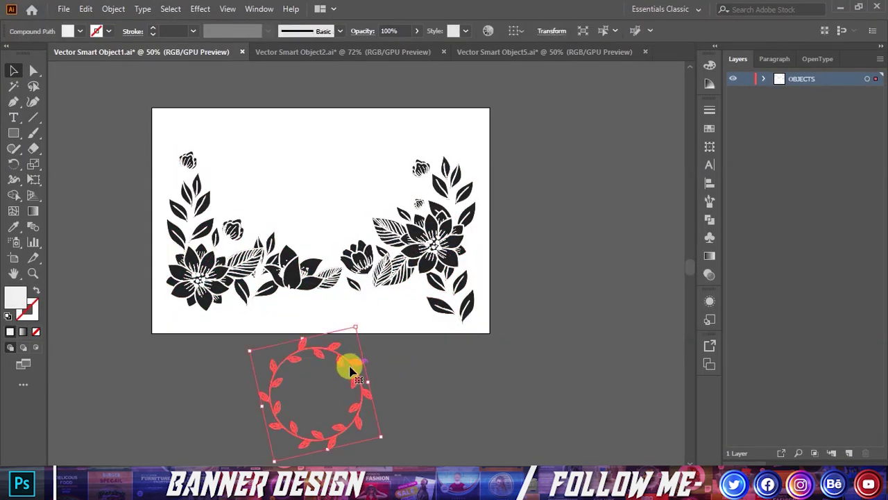
{"action": "left_click_drag", "start_coordinate": [347, 363], "coordinate": [369, 410]}
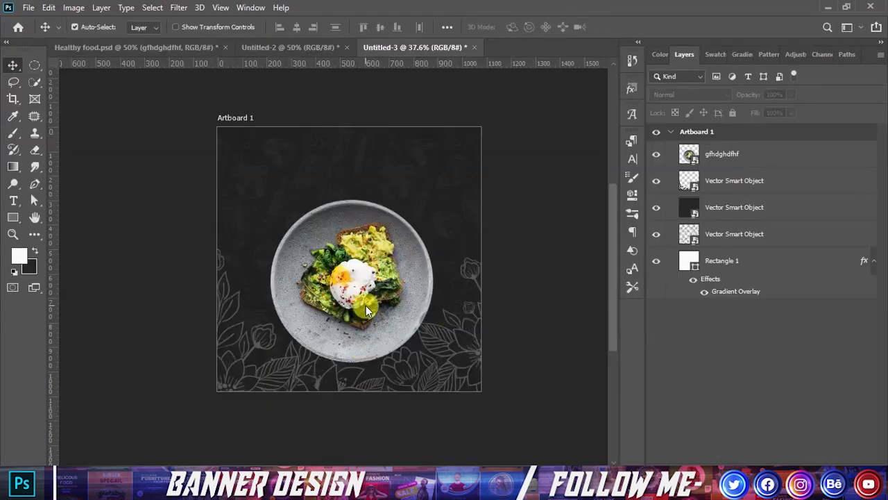
{"action": "key", "text": "ctrl+v"}
{"action": "mouse_move", "coordinate": [472, 296]}
{"action": "left_mouse_down"}
{"action": "mouse_move", "coordinate": [472, 269]}
{"action": "mouse_move", "coordinate": [454, 278]}
{"action": "left_mouse_up"}
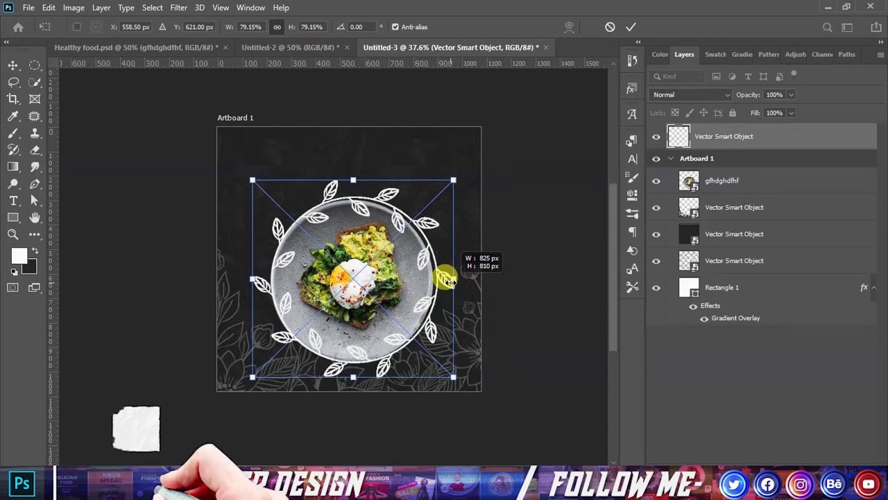
Step: Centre the wreath on the plate and scale it to about 78%
{"action": "scroll", "coordinate": [406, 301], "scroll_direction": "up", "scroll_amount": 1}
{"action": "scroll", "coordinate": [403, 298], "scroll_direction": "up", "scroll_amount": 3}
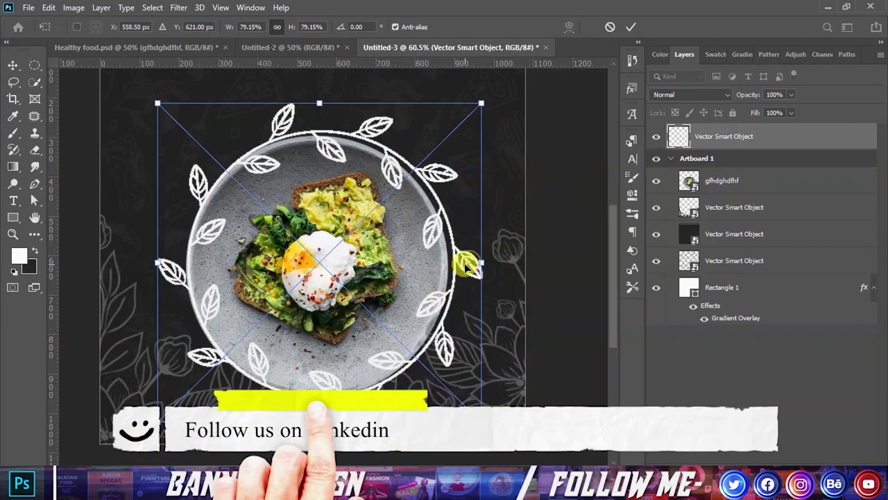
{"action": "left_click_drag", "start_coordinate": [465, 262], "coordinate": [459, 267]}
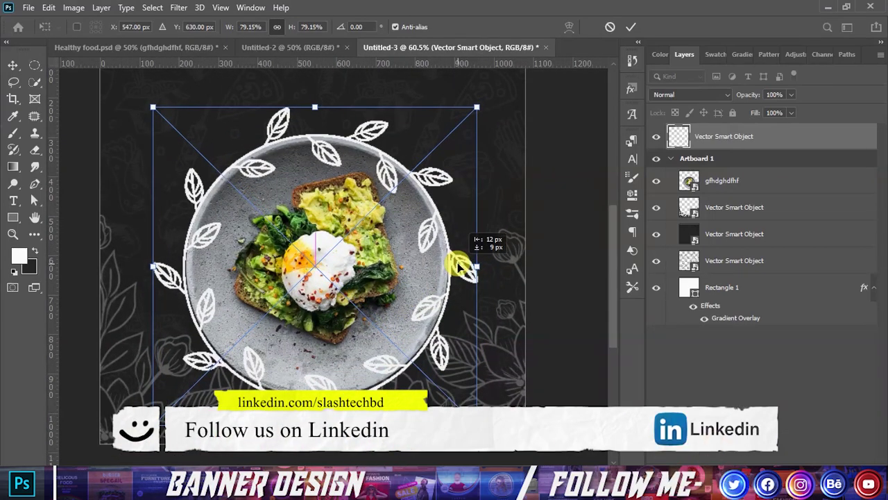
{"action": "left_click_drag", "start_coordinate": [478, 107], "coordinate": [482, 106]}
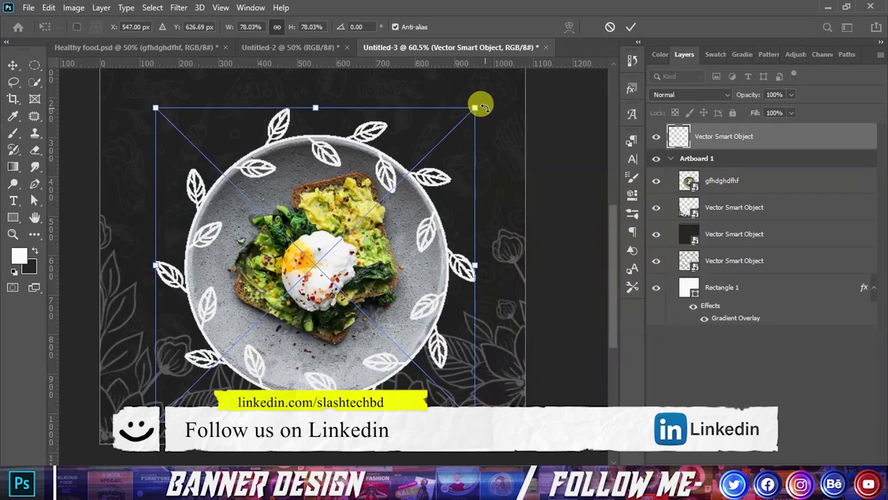
Step: Move the wreath layer beneath the gfhdghdfhf plate photo layer
{"action": "left_click_drag", "start_coordinate": [694, 136], "coordinate": [702, 201]}
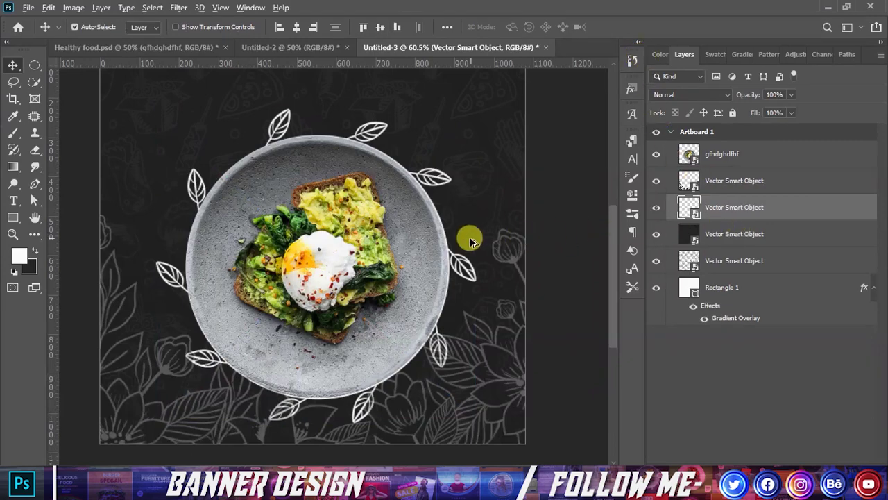
{"action": "scroll", "coordinate": [467, 238], "scroll_direction": "down", "scroll_amount": 1}
{"action": "scroll", "coordinate": [458, 243], "scroll_direction": "down", "scroll_amount": 1}
{"action": "scroll", "coordinate": [455, 241], "scroll_direction": "down", "scroll_amount": 1}
{"action": "scroll", "coordinate": [420, 250], "scroll_direction": "up", "scroll_amount": 1}
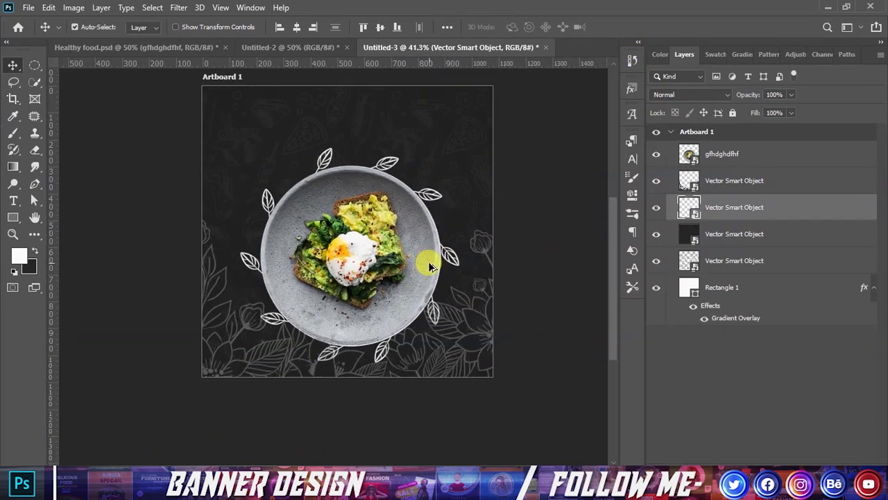
{"action": "scroll", "coordinate": [422, 270], "scroll_direction": "up", "scroll_amount": 1}
{"action": "scroll", "coordinate": [389, 281], "scroll_direction": "up", "scroll_amount": 1}
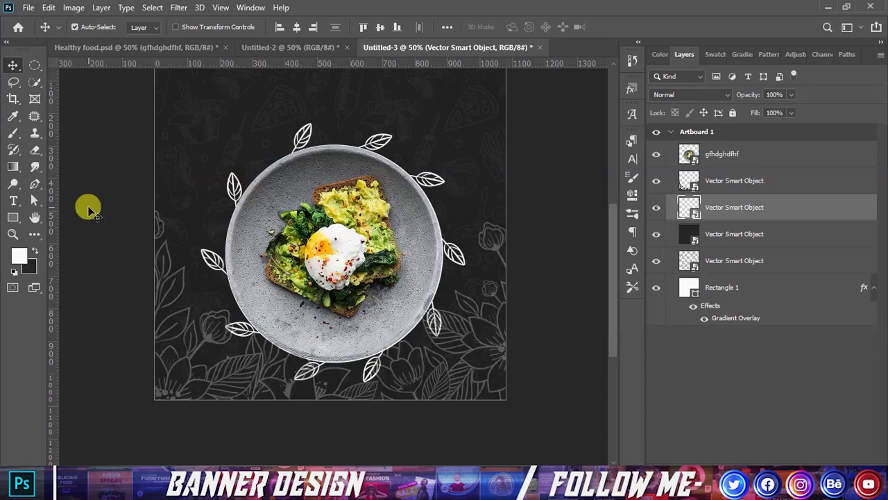
Step: Add a new layer above the plate photo with the Chunky Charcoal brush preset
{"action": "left_click", "coordinate": [14, 132]}
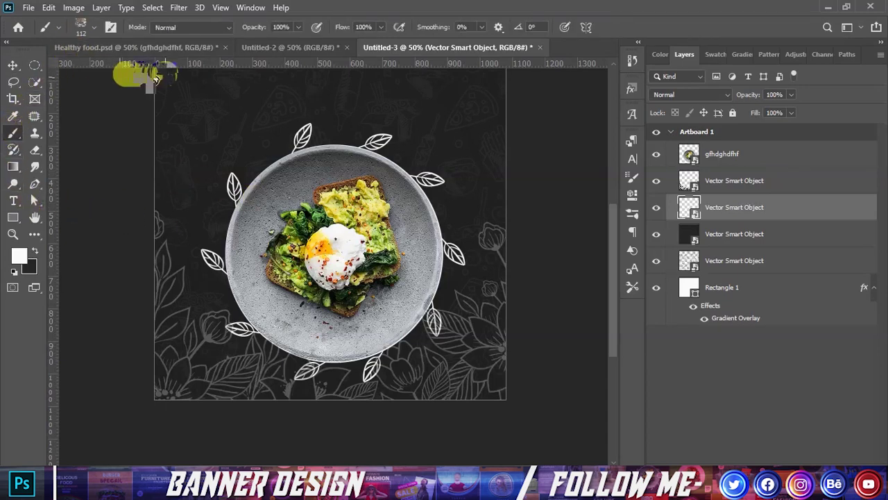
{"action": "left_click", "coordinate": [711, 156]}
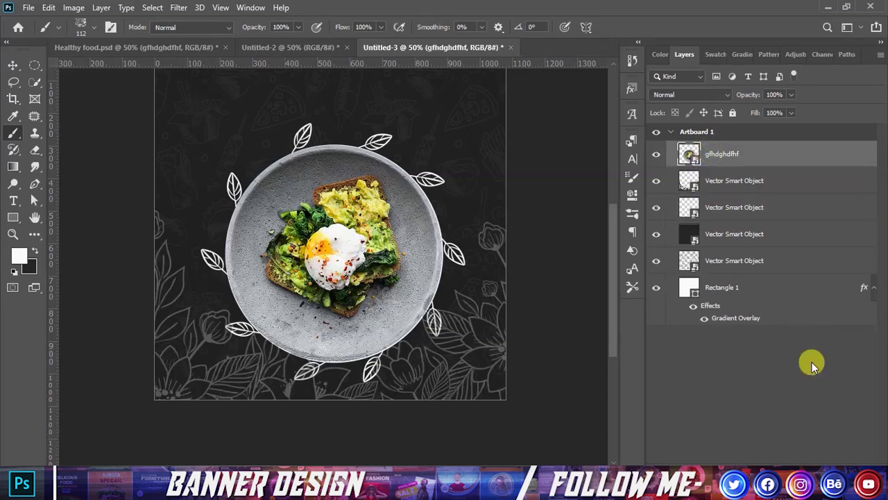
{"action": "left_click", "coordinate": [848, 462]}
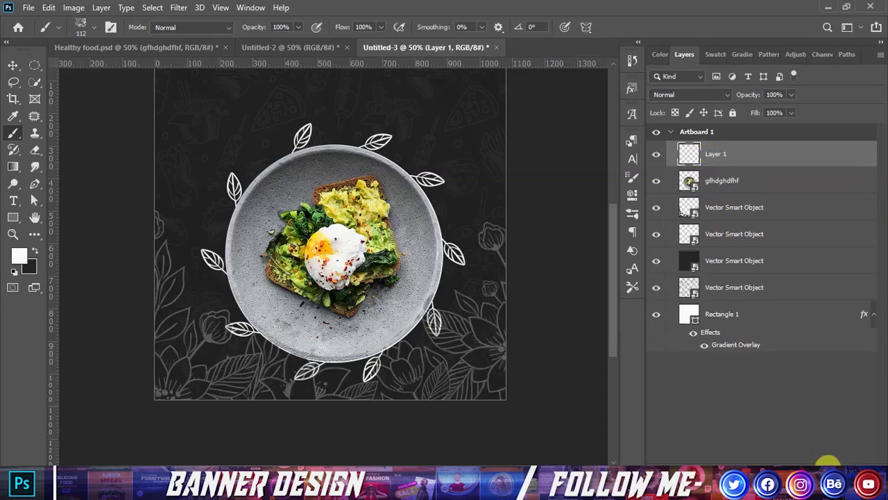
{"action": "left_click", "coordinate": [94, 28]}
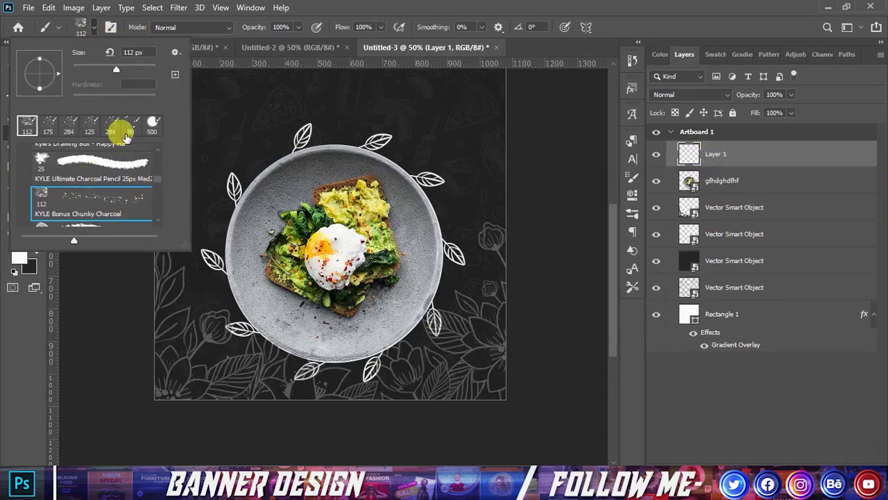
{"action": "left_click", "coordinate": [95, 27]}
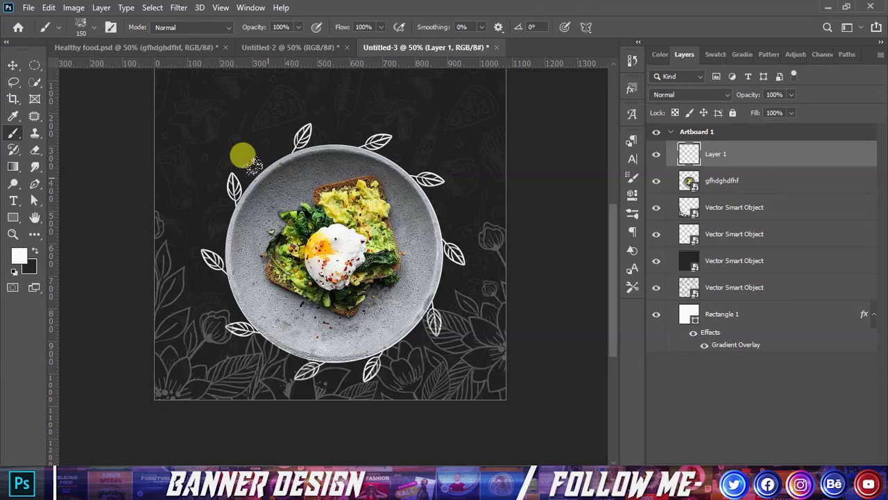
Step: Paint white speckle around the plate rim and move Layer 1 beneath gfhdghdfhf
{"action": "mouse_move", "coordinate": [254, 165]}
{"action": "left_mouse_down"}
{"action": "mouse_move", "coordinate": [316, 139]}
{"action": "mouse_move", "coordinate": [414, 154]}
{"action": "left_mouse_up"}
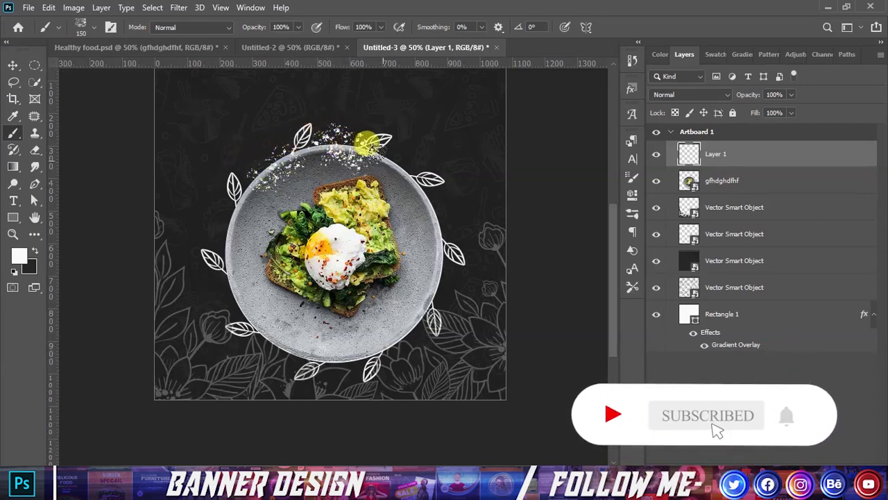
{"action": "mouse_move", "coordinate": [415, 154]}
{"action": "left_mouse_down"}
{"action": "mouse_move", "coordinate": [435, 259]}
{"action": "mouse_move", "coordinate": [388, 331]}
{"action": "mouse_move", "coordinate": [317, 353]}
{"action": "mouse_move", "coordinate": [269, 342]}
{"action": "mouse_move", "coordinate": [215, 313]}
{"action": "mouse_move", "coordinate": [205, 239]}
{"action": "mouse_move", "coordinate": [198, 244]}
{"action": "mouse_move", "coordinate": [212, 184]}
{"action": "mouse_move", "coordinate": [254, 145]}
{"action": "mouse_move", "coordinate": [210, 248]}
{"action": "mouse_move", "coordinate": [214, 327]}
{"action": "left_mouse_up"}
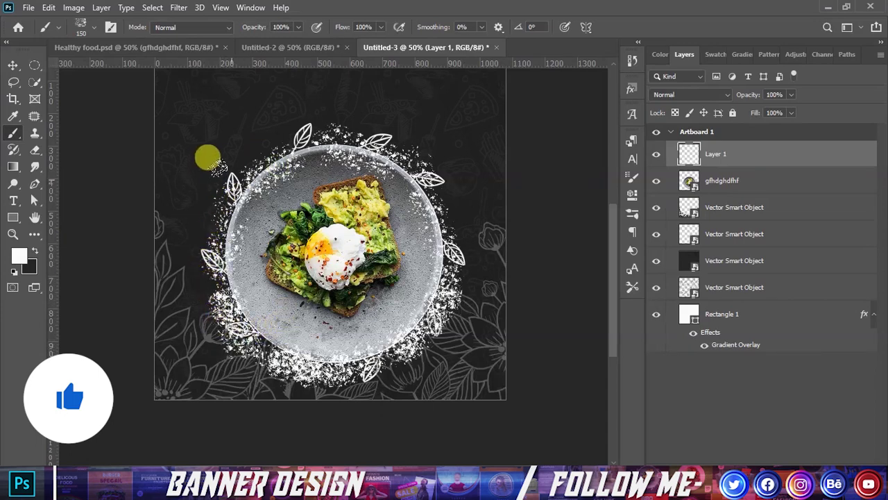
{"action": "mouse_move", "coordinate": [230, 153]}
{"action": "left_mouse_down"}
{"action": "mouse_move", "coordinate": [407, 145]}
{"action": "mouse_move", "coordinate": [303, 120]}
{"action": "mouse_move", "coordinate": [420, 201]}
{"action": "left_mouse_up"}
{"action": "left_click_drag", "start_coordinate": [713, 155], "coordinate": [717, 200]}
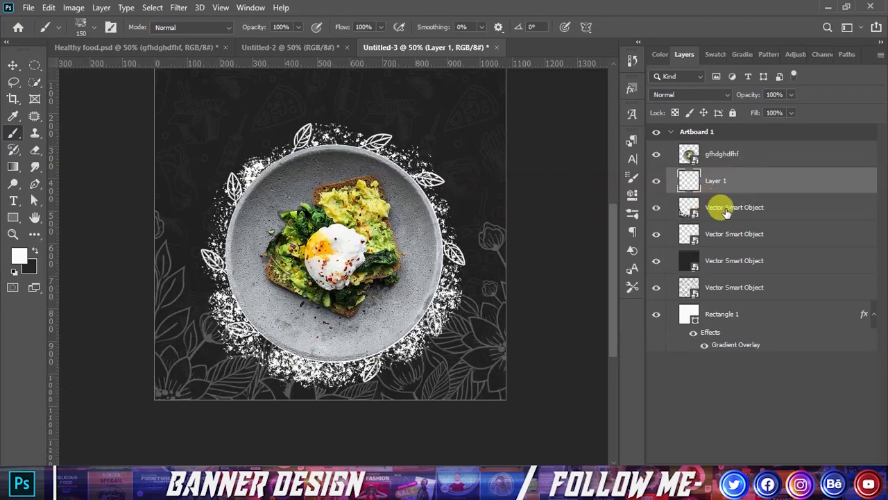
Step: Raise the Layer 1 speckle ring slightly and scale it to 89.78% around the plate
{"action": "key", "text": "ctrl+t"}
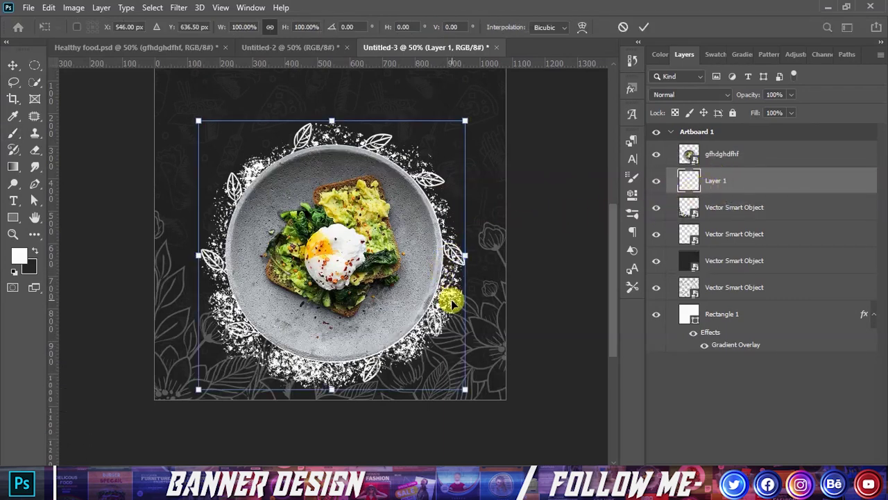
{"action": "left_click_drag", "start_coordinate": [451, 304], "coordinate": [456, 281]}
{"action": "left_click_drag", "start_coordinate": [456, 247], "coordinate": [448, 250]}
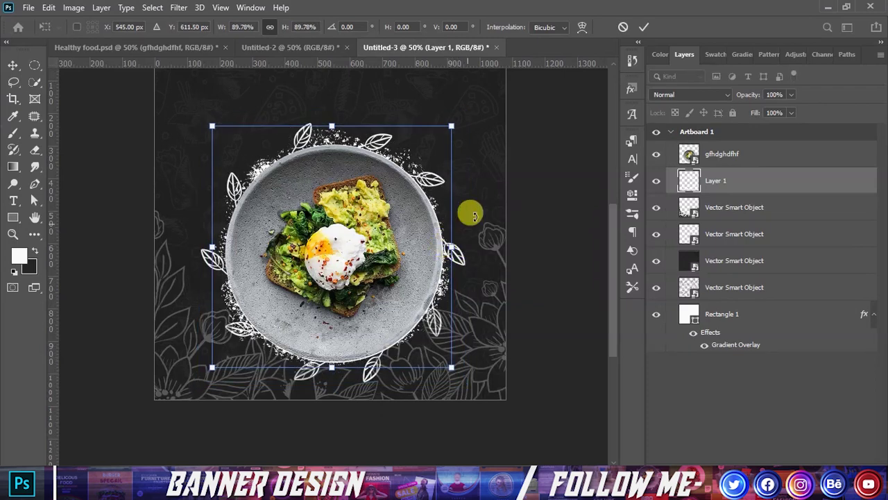
{"action": "left_click", "coordinate": [642, 27]}
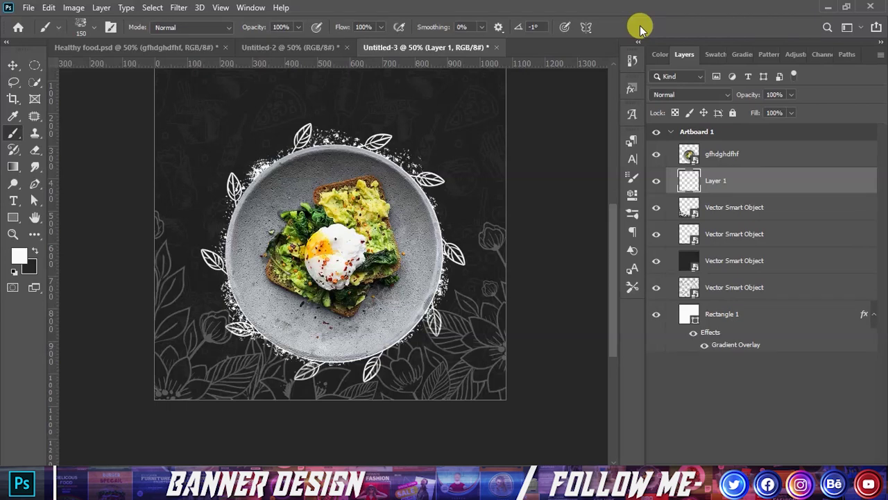
{"action": "scroll", "coordinate": [232, 291], "scroll_direction": "down", "scroll_amount": 2}
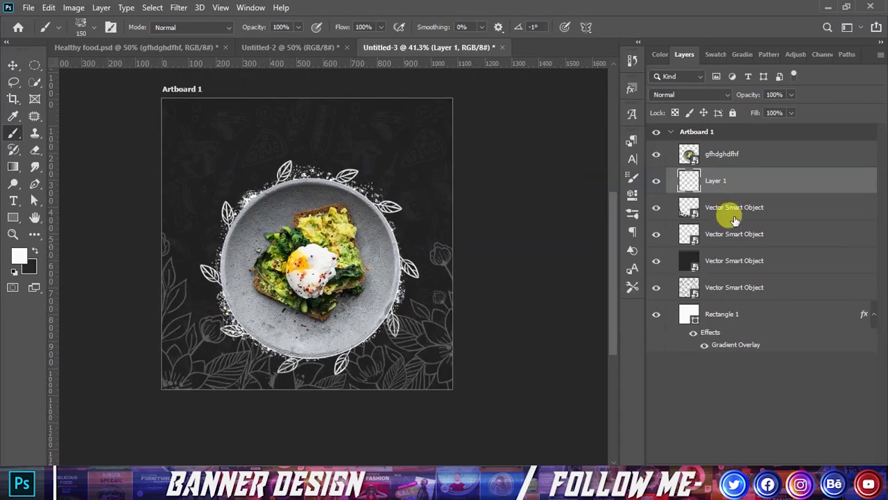
Step: Rename the speckle layer Layer 1 to Brush
{"action": "left_click", "coordinate": [725, 161]}
{"action": "double_click", "coordinate": [717, 182]}
{"action": "type", "text": "Brush"}
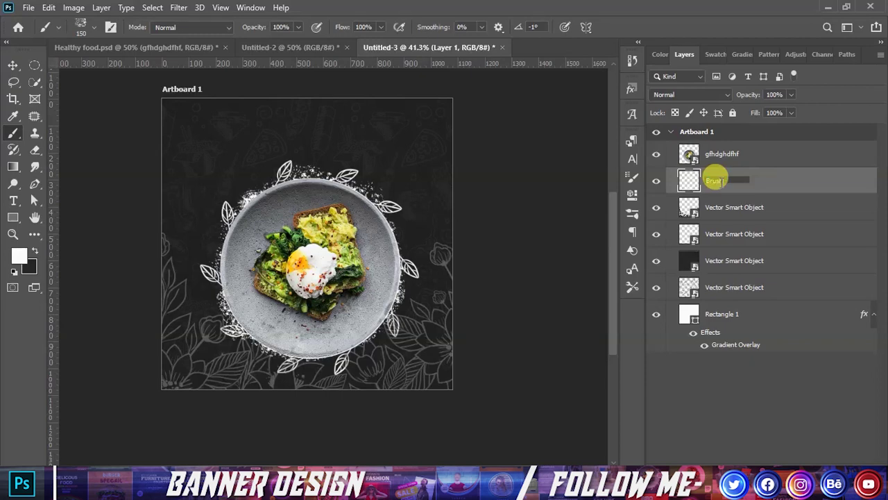
{"action": "left_click", "coordinate": [656, 403]}
Step: Move the wreath under Brush and group it with Brush and the plate as Food Shape Image
{"action": "left_click", "coordinate": [715, 155]}
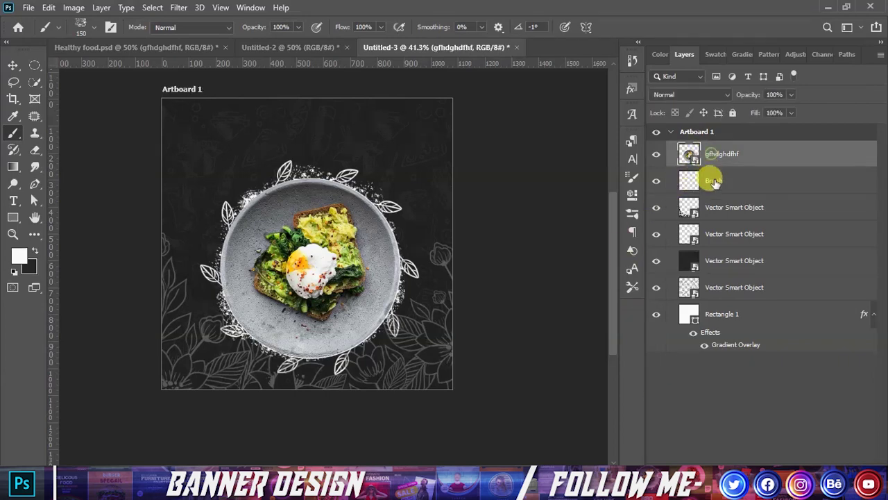
{"action": "left_click", "coordinate": [711, 192], "text": "shift"}
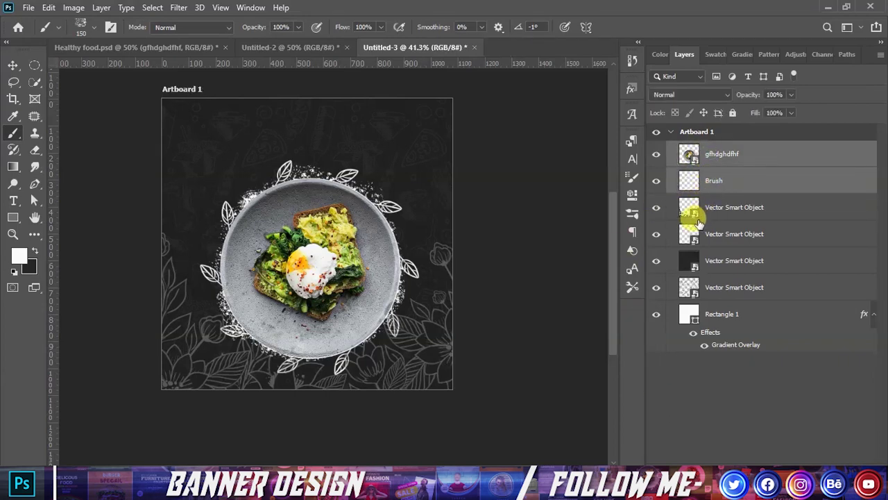
{"action": "left_click", "coordinate": [656, 234]}
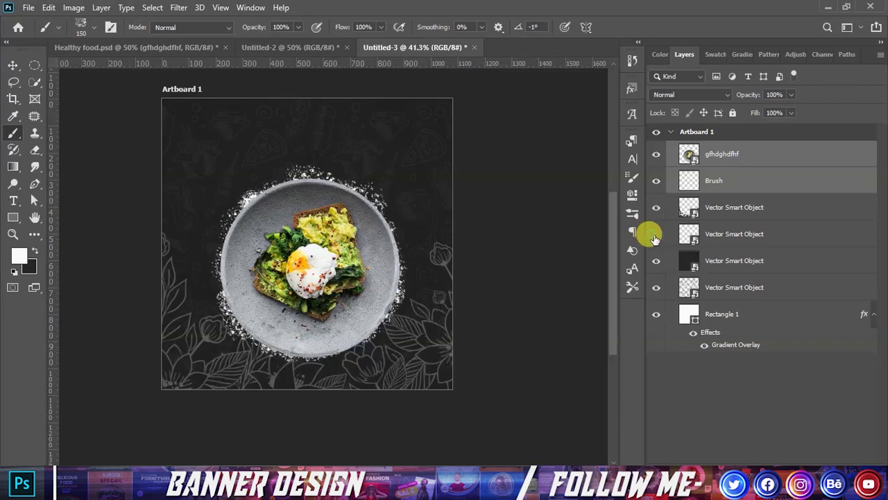
{"action": "left_click_drag", "start_coordinate": [701, 234], "coordinate": [716, 201]}
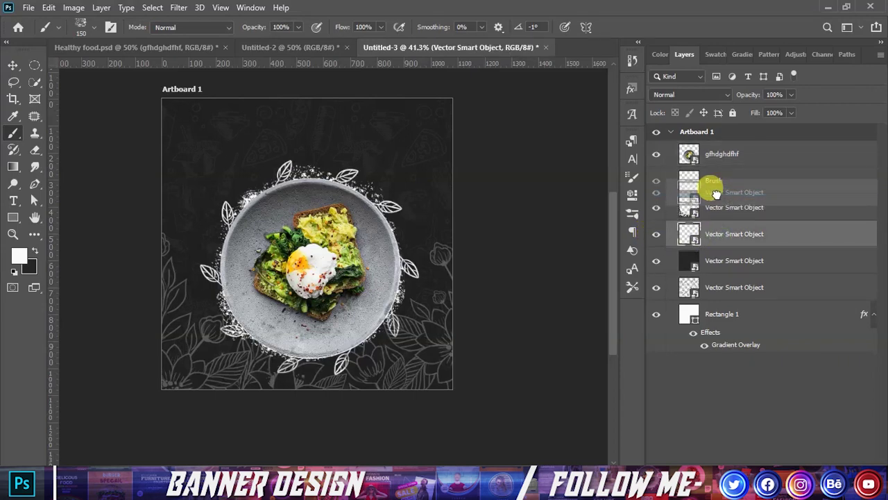
{"action": "left_click", "coordinate": [711, 182], "text": "shift"}
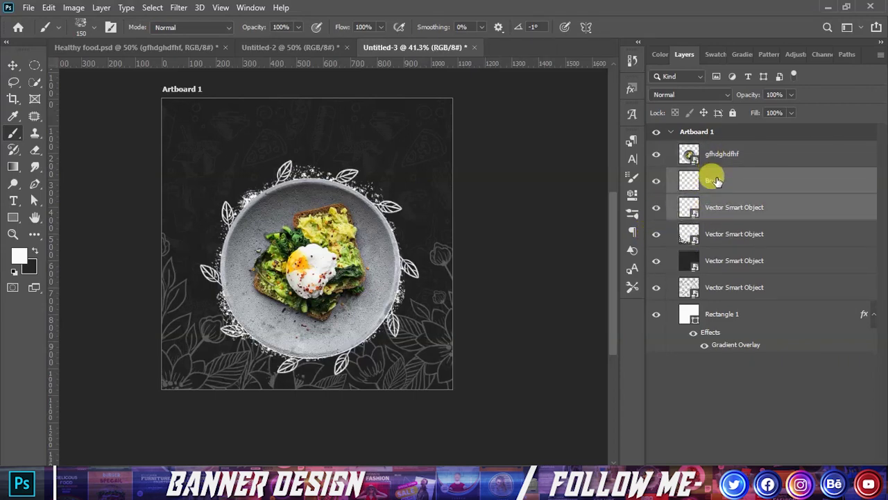
{"action": "left_click", "coordinate": [719, 157], "text": "shift"}
{"action": "key", "text": "ctrl+g"}
{"action": "type", "text": "Food Shape Image"}
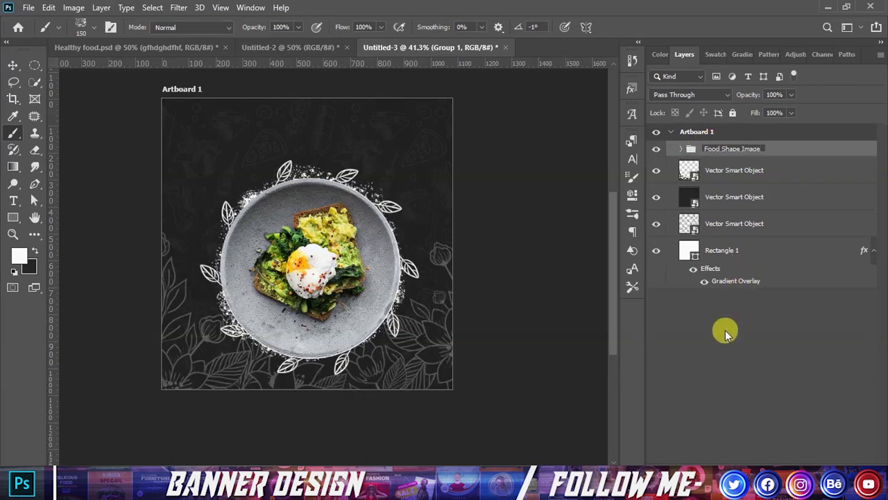
{"action": "left_click", "coordinate": [726, 329]}
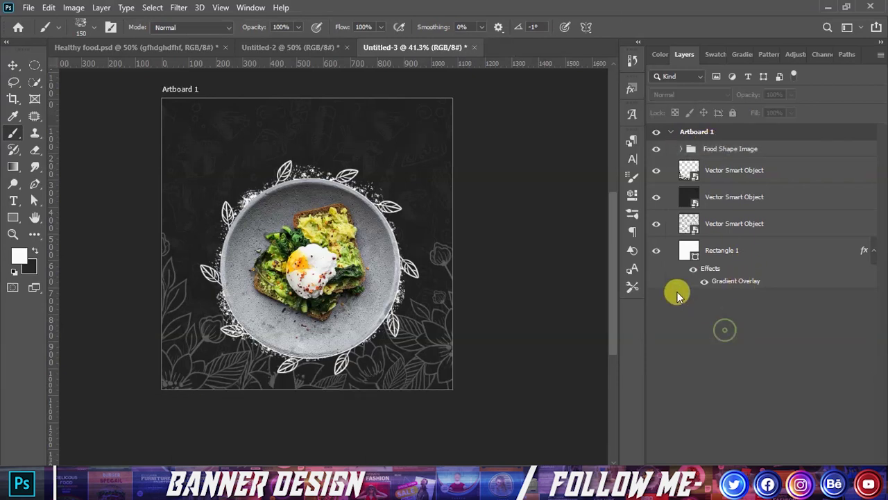
Step: Start scaling the Food Shape Image group down to about 96%
{"action": "left_click", "coordinate": [13, 65]}
{"action": "left_click", "coordinate": [747, 152]}
{"action": "key", "text": "ctrl+t"}
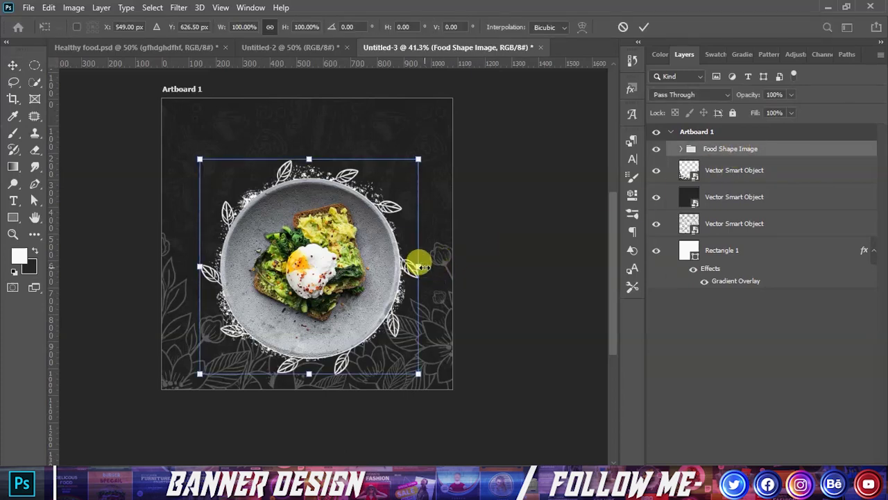
{"action": "left_click_drag", "start_coordinate": [419, 160], "coordinate": [416, 162]}
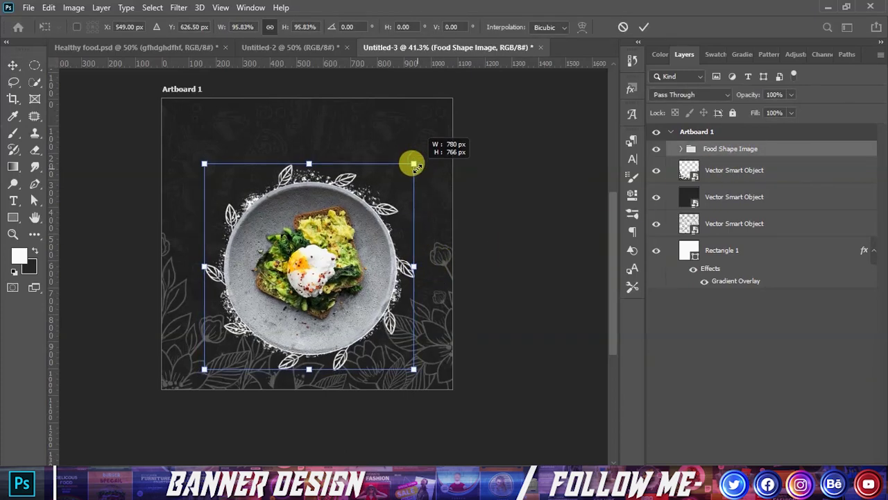
Step: Commit the Food Shape Image resize and nudge the plate artwork back into place
{"action": "left_click", "coordinate": [644, 27]}
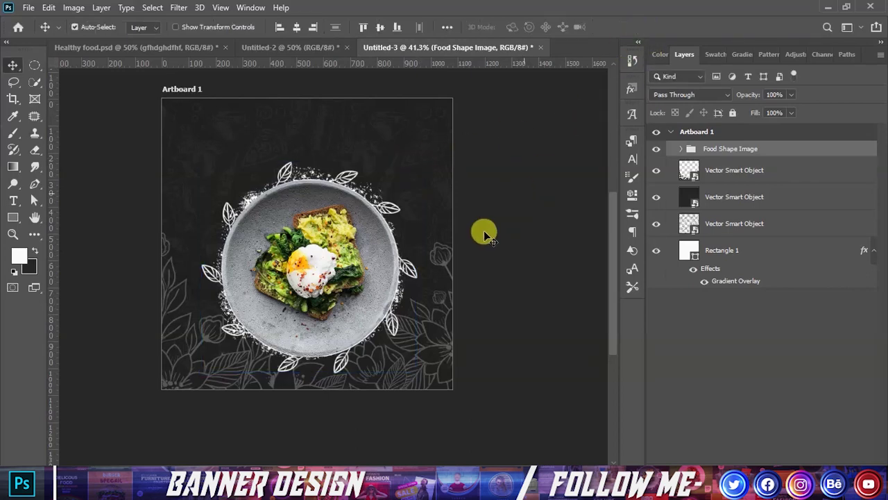
{"action": "scroll", "coordinate": [366, 324], "scroll_direction": "up", "scroll_amount": 1, "text": "alt"}
{"action": "scroll", "coordinate": [366, 323], "scroll_direction": "down", "scroll_amount": 1, "text": "alt"}
{"action": "left_click_drag", "start_coordinate": [341, 312], "coordinate": [327, 246]}
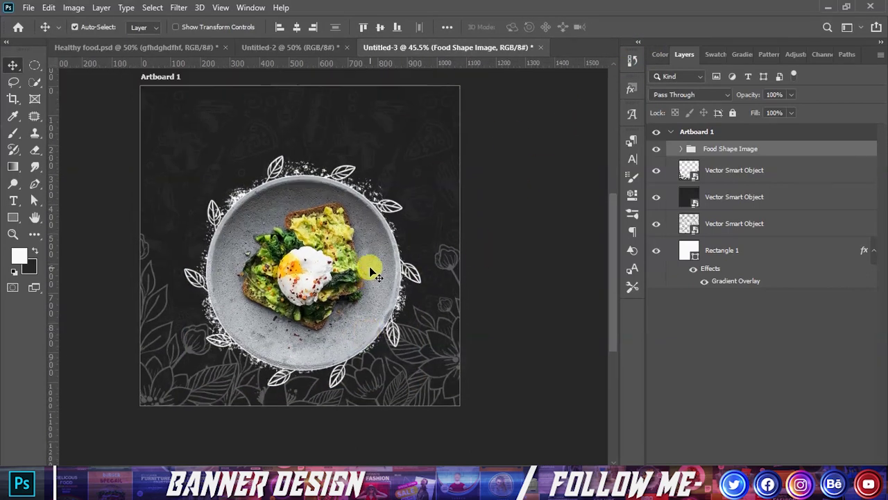
{"action": "scroll", "coordinate": [380, 257], "scroll_direction": "up", "scroll_amount": 1}
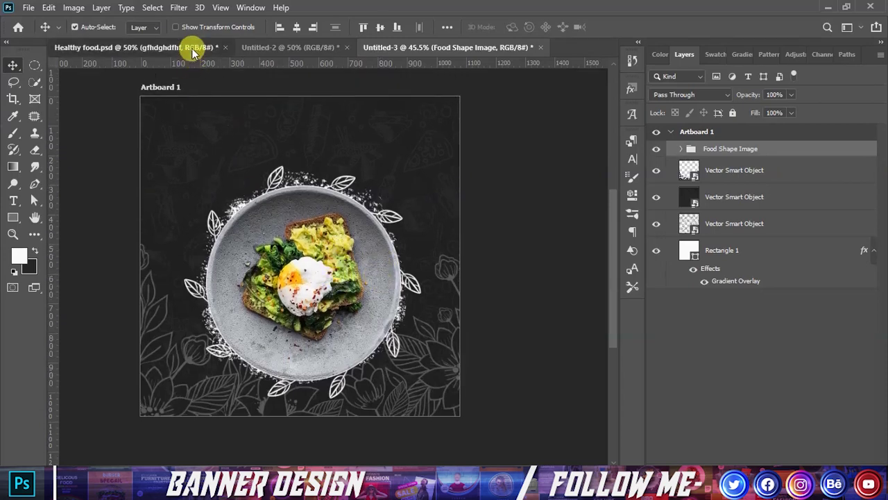
Step: Bring the white brush stroke from Untitled-2 into the Untitled-3 post
{"action": "key", "text": "ctrl+Tab"}
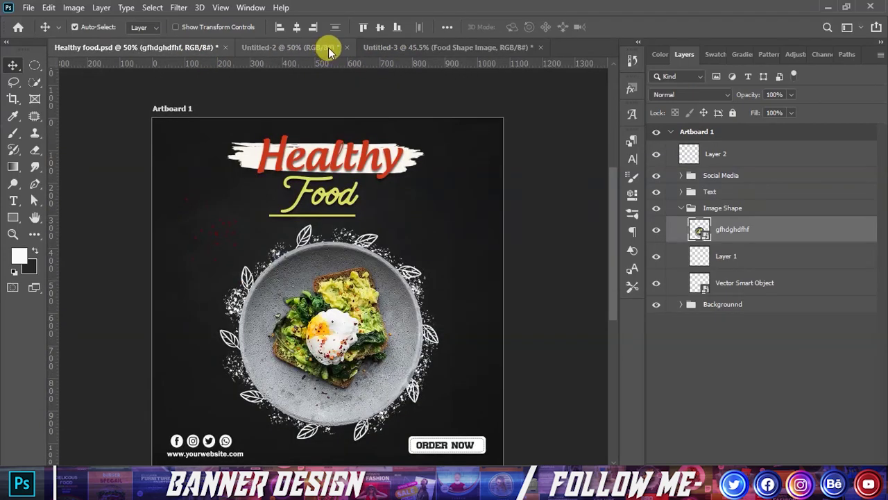
{"action": "key", "text": "ctrl+Tab"}
{"action": "mouse_move", "coordinate": [345, 122]}
{"action": "left_mouse_down"}
{"action": "mouse_move", "coordinate": [329, 160]}
{"action": "mouse_move", "coordinate": [317, 132]}
{"action": "mouse_move", "coordinate": [302, 142]}
{"action": "mouse_move", "coordinate": [315, 139]}
{"action": "left_mouse_up"}
{"action": "left_click", "coordinate": [480, 140]}
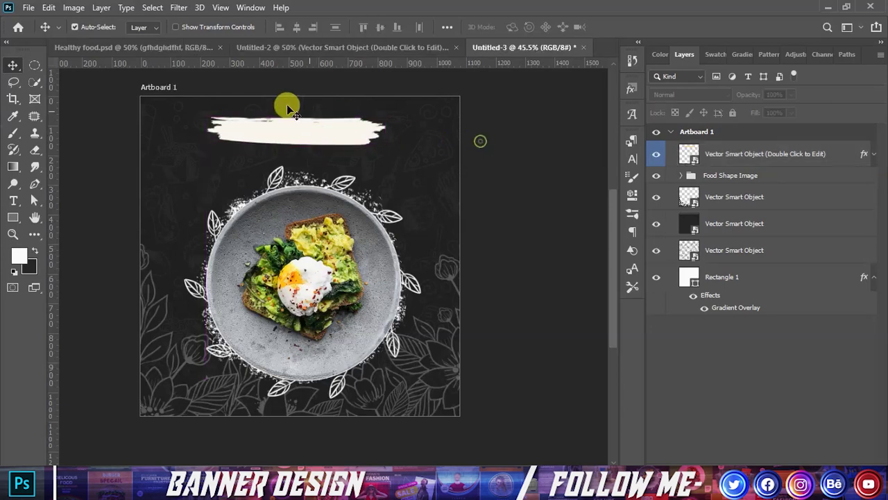
Step: Bring the Healthy and Food text layers from Healthy food.psd, stack them on top, over the stroke
{"action": "left_click", "coordinate": [169, 48]}
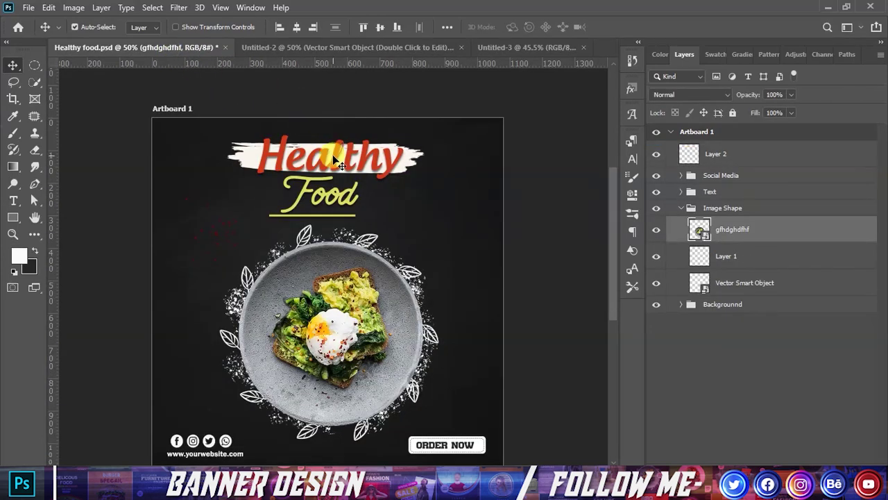
{"action": "left_click", "coordinate": [336, 161]}
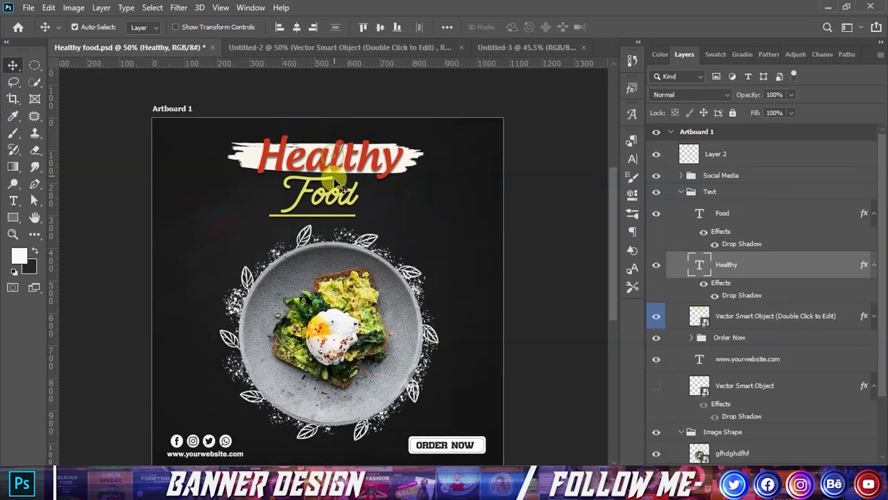
{"action": "left_click", "coordinate": [725, 213], "text": "ctrl"}
{"action": "left_click_drag", "start_coordinate": [382, 143], "coordinate": [317, 143]}
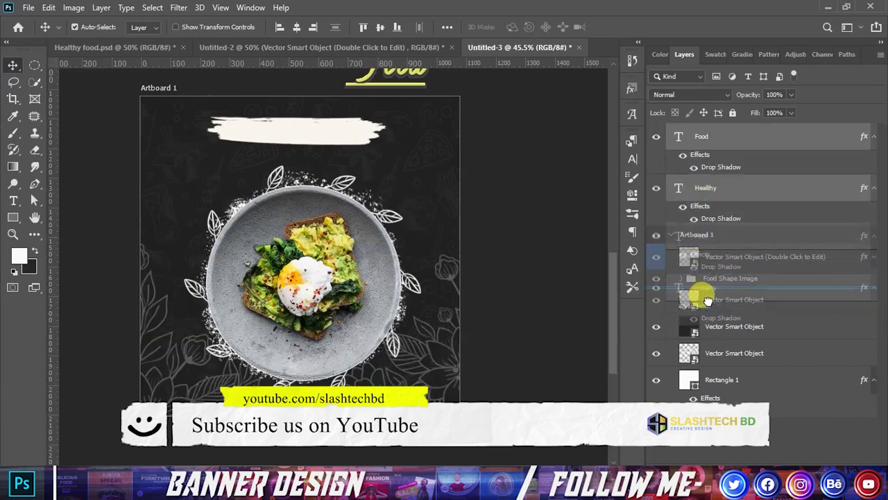
{"action": "left_click_drag", "start_coordinate": [703, 201], "coordinate": [701, 306]}
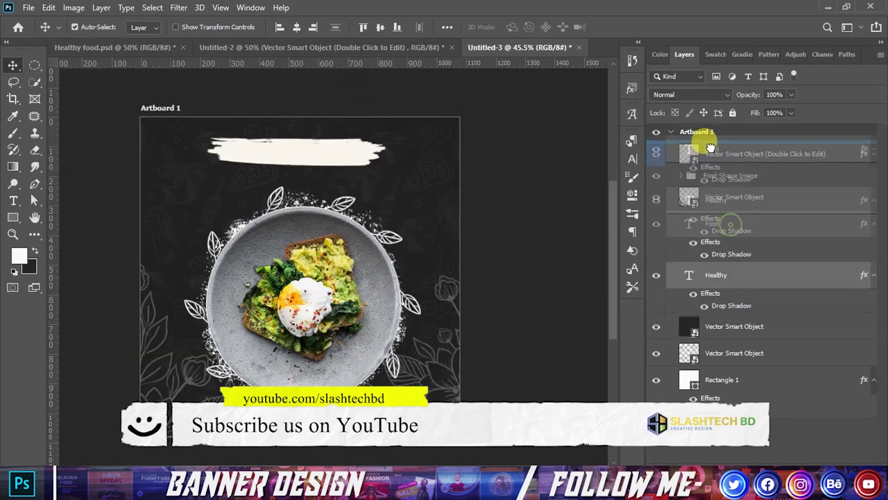
{"action": "left_click_drag", "start_coordinate": [732, 229], "coordinate": [700, 142]}
{"action": "left_click_drag", "start_coordinate": [354, 248], "coordinate": [333, 146]}
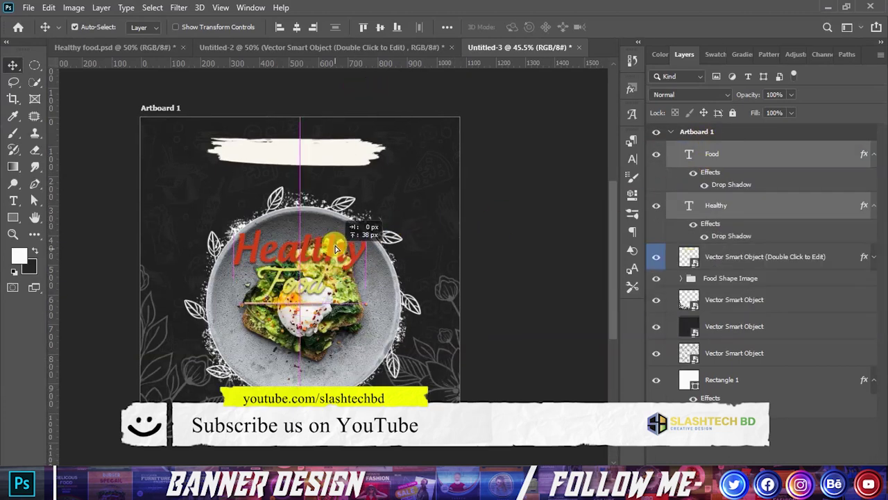
{"action": "scroll", "coordinate": [333, 148], "scroll_direction": "up", "scroll_amount": 2}
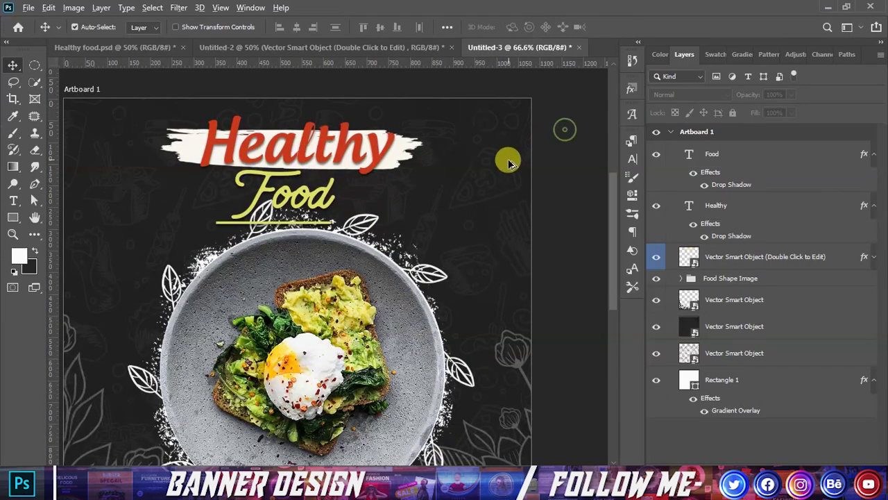
Step: Scale the Food Shape Image group down to 94.46%
{"action": "scroll", "coordinate": [505, 160], "scroll_direction": "down", "scroll_amount": 1}
{"action": "scroll", "coordinate": [479, 198], "scroll_direction": "down", "scroll_amount": 1}
{"action": "scroll", "coordinate": [597, 246], "scroll_direction": "down", "scroll_amount": 1}
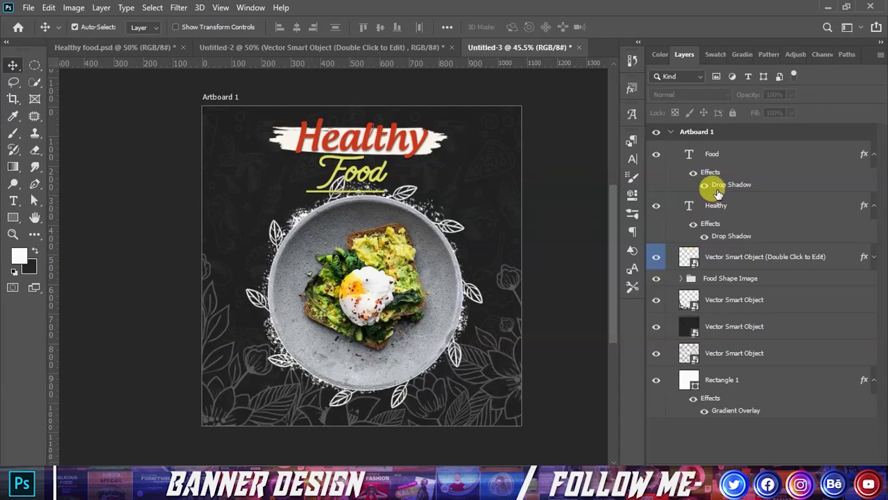
{"action": "left_click", "coordinate": [715, 277]}
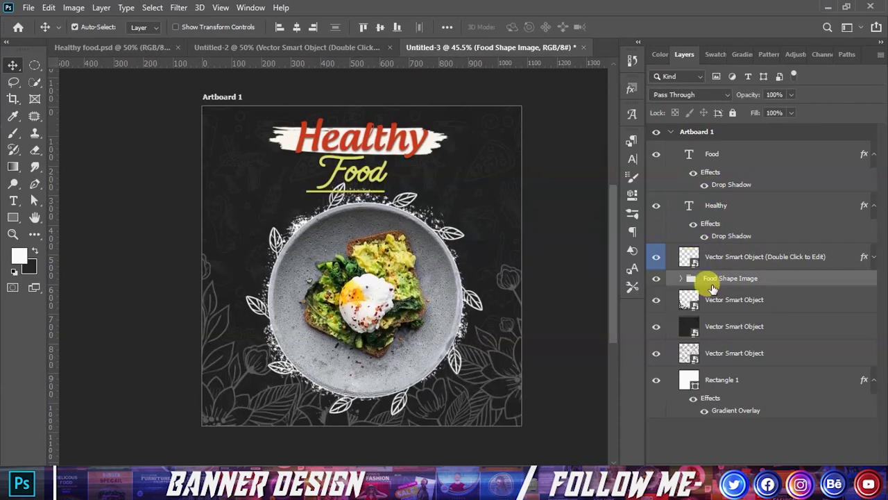
{"action": "key", "text": "ctrl+t"}
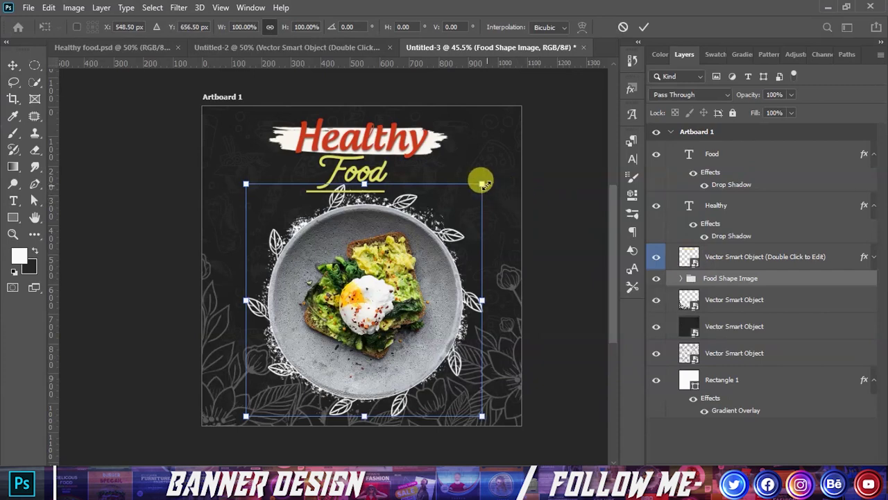
{"action": "left_click_drag", "start_coordinate": [482, 184], "coordinate": [473, 192]}
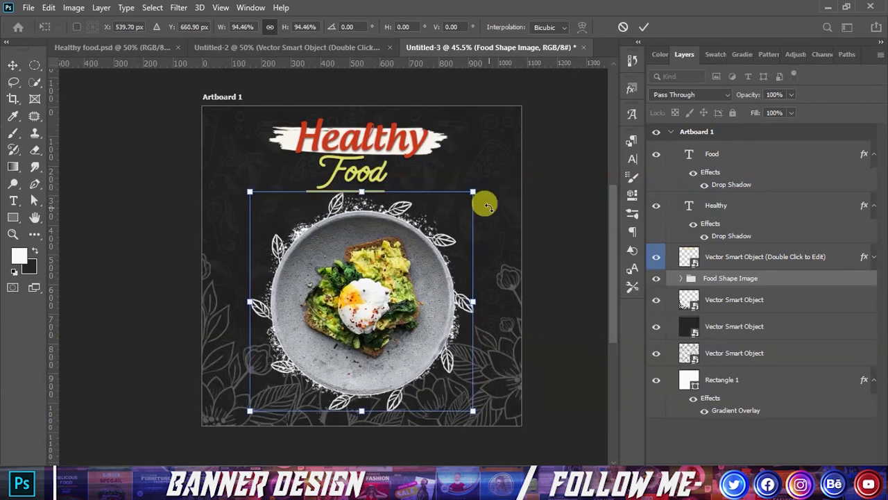
{"action": "left_click", "coordinate": [637, 26]}
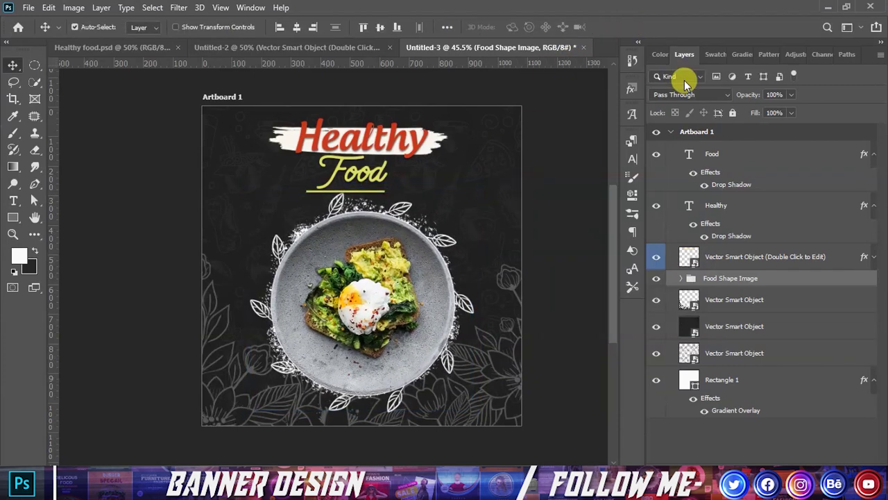
Step: Scale the Food, Healthy and brush stroke layers together to 106.91% and move them slightly down
{"action": "scroll", "coordinate": [368, 176], "scroll_direction": "up", "scroll_amount": 2}
{"action": "left_click", "coordinate": [372, 179]}
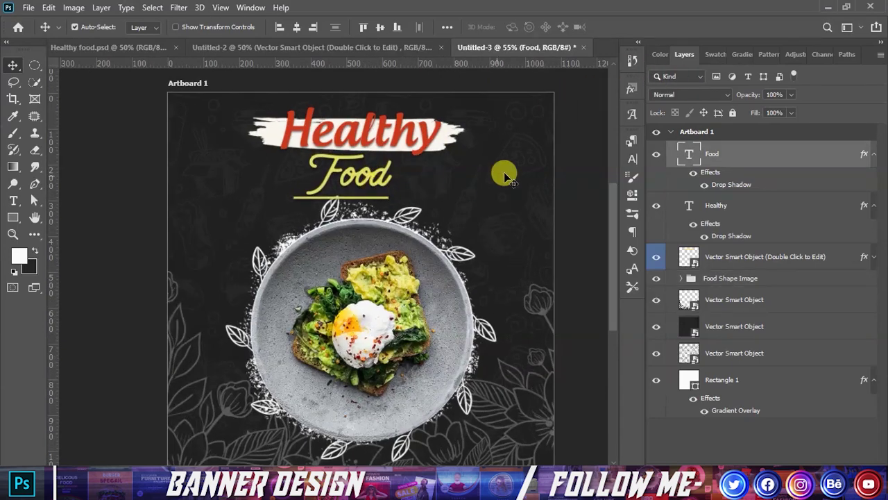
{"action": "key", "text": "ctrl"}
{"action": "left_click", "coordinate": [714, 208], "text": "ctrl"}
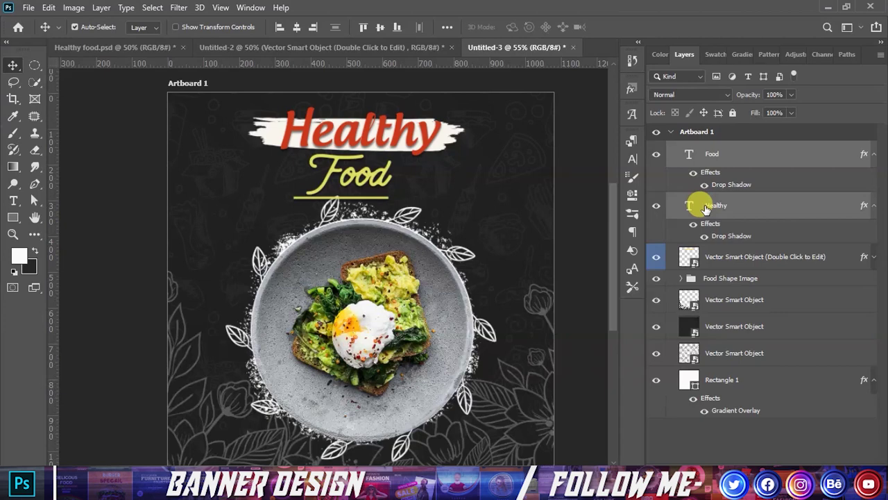
{"action": "left_click", "coordinate": [722, 257], "text": "ctrl"}
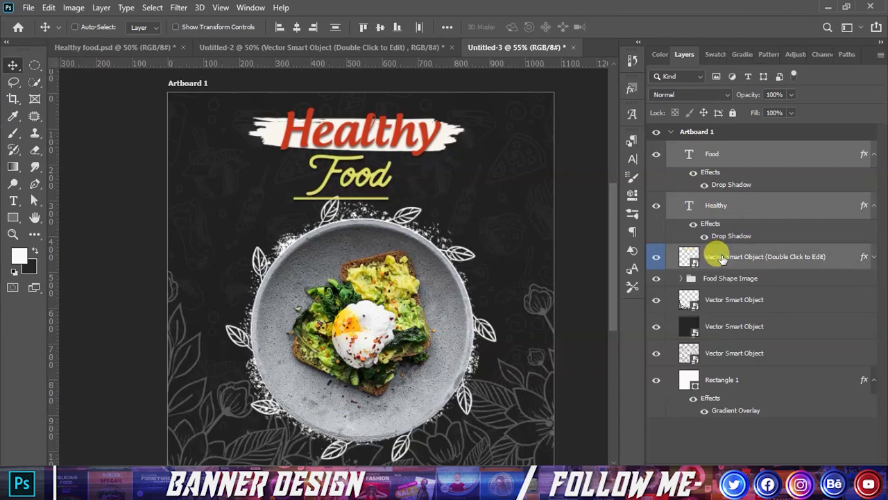
{"action": "key", "text": "ctrl+t"}
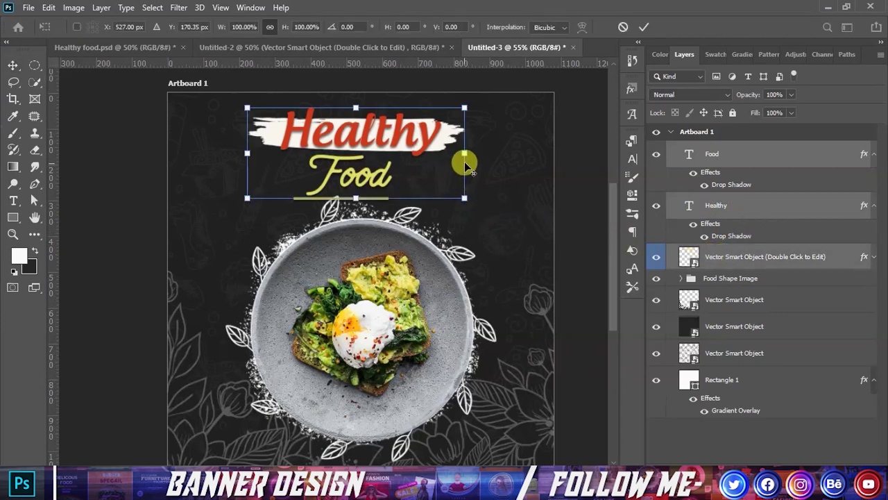
{"action": "left_click_drag", "start_coordinate": [464, 158], "coordinate": [471, 154]}
{"action": "left_click_drag", "start_coordinate": [410, 138], "coordinate": [408, 148]}
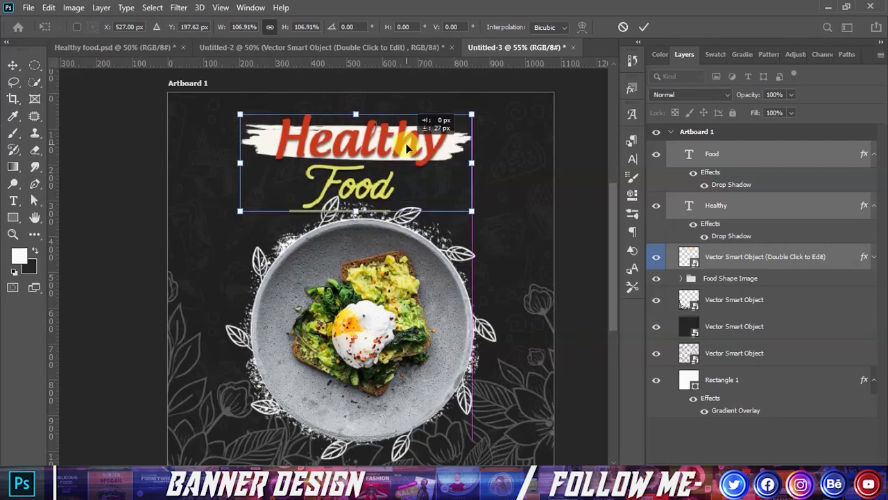
{"action": "left_click", "coordinate": [641, 26]}
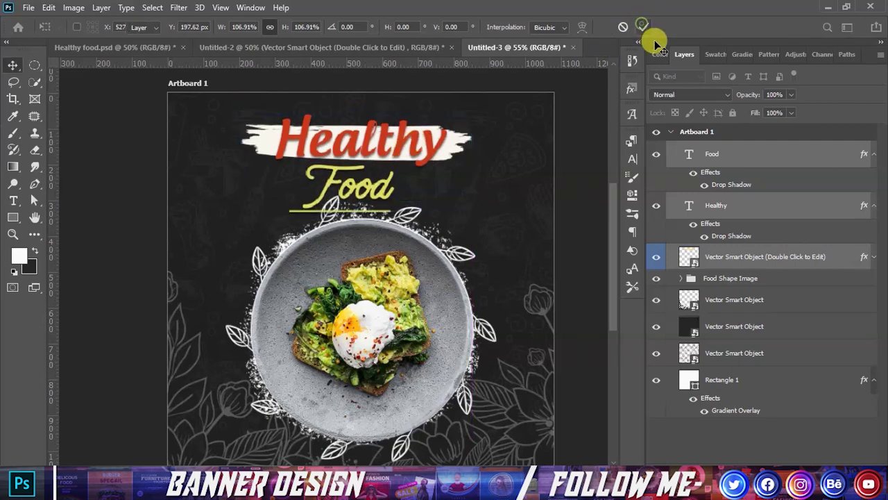
{"action": "scroll", "coordinate": [402, 123], "scroll_direction": "down", "scroll_amount": 2}
{"action": "scroll", "coordinate": [387, 142], "scroll_direction": "down", "scroll_amount": 1}
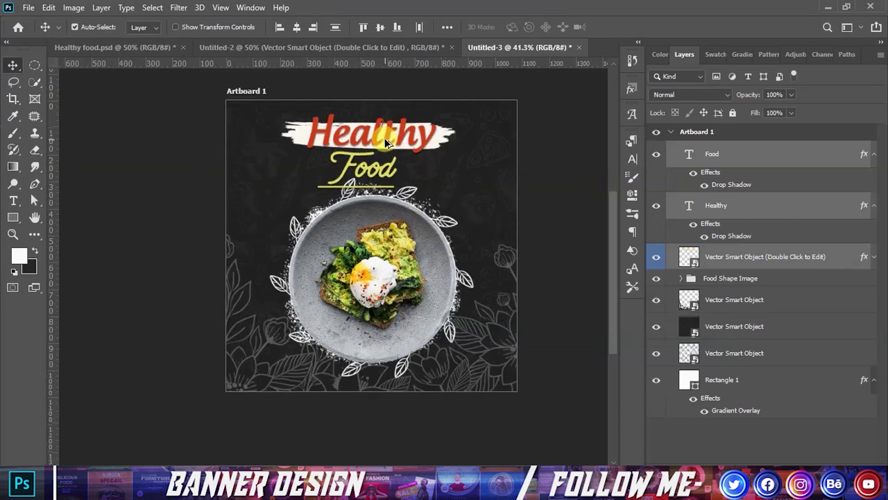
Step: In Healthy food, collapse the Text group and expand Backgrounnd, hiding its first smart object
{"action": "left_click", "coordinate": [583, 127]}
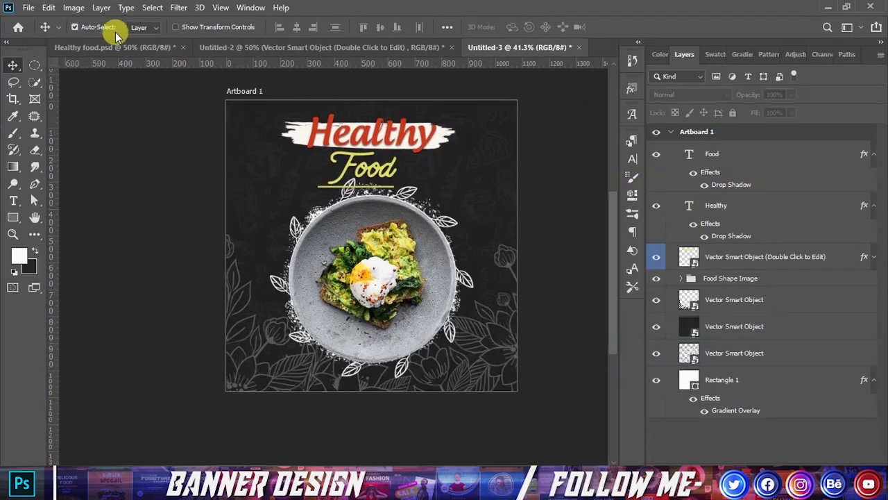
{"action": "left_click", "coordinate": [116, 53]}
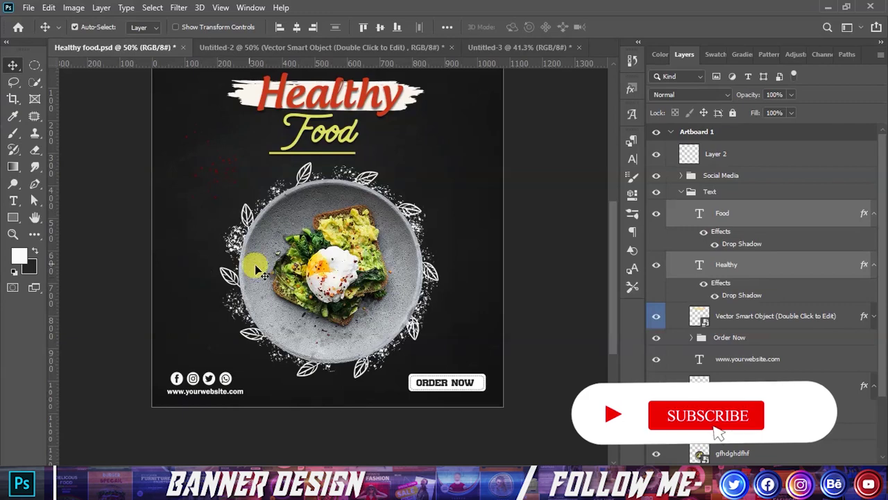
{"action": "left_click", "coordinate": [682, 191]}
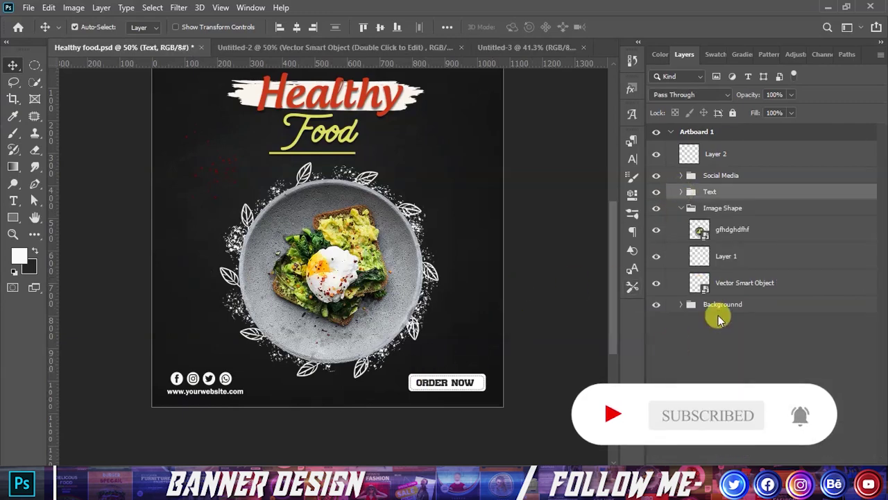
{"action": "left_click", "coordinate": [657, 305]}
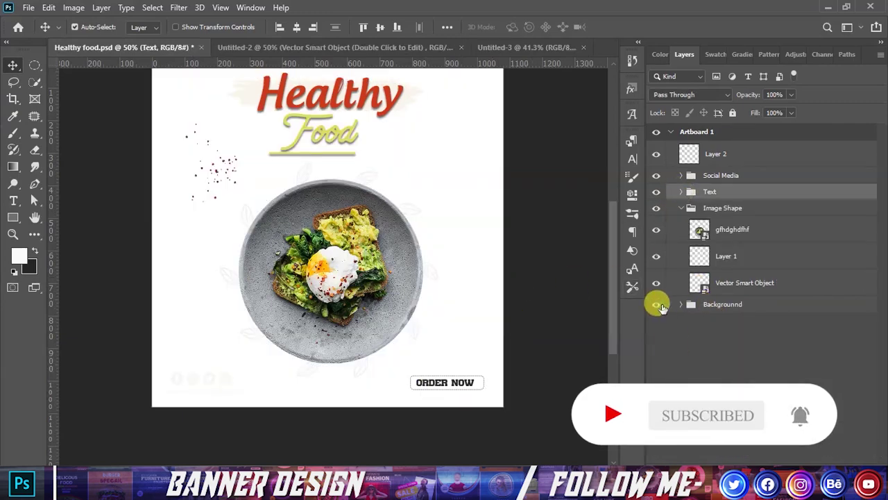
{"action": "left_click", "coordinate": [658, 306]}
{"action": "left_click", "coordinate": [679, 307]}
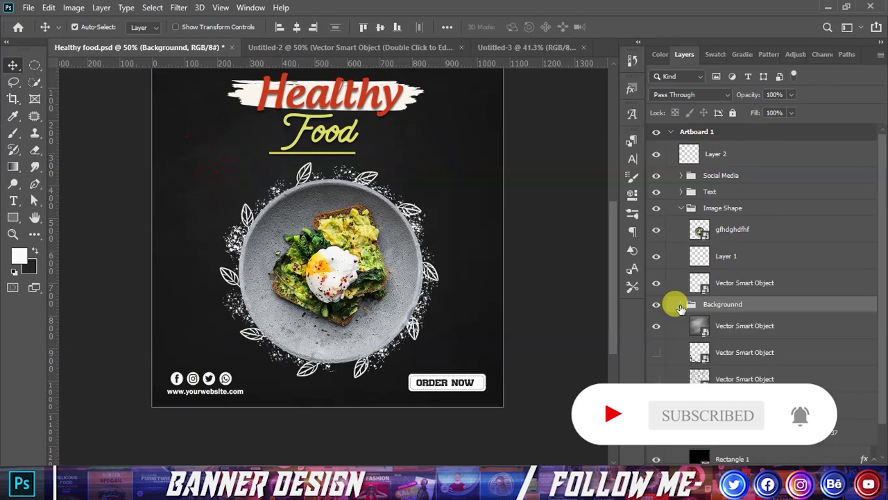
{"action": "left_click", "coordinate": [656, 325]}
Step: Marquee-select the Facebook, Instagram, Twitter and WhatsApp icon layers on the canvas
{"action": "scroll", "coordinate": [680, 346], "scroll_direction": "down", "scroll_amount": 1}
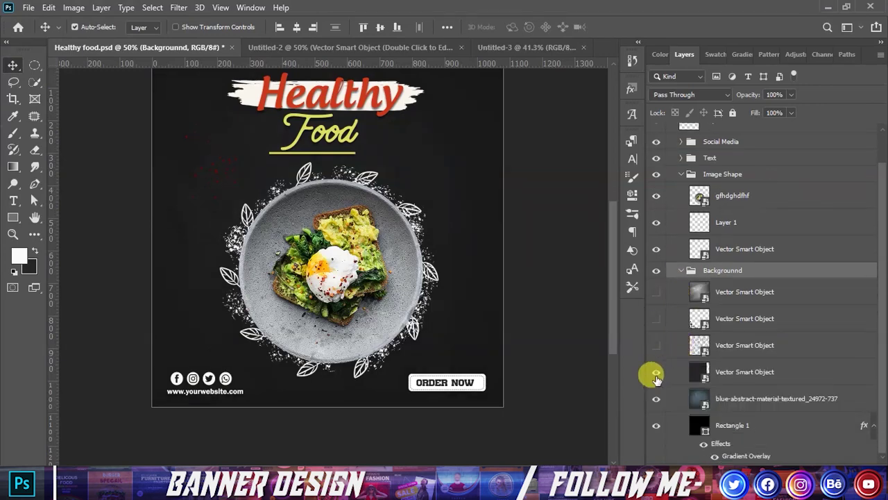
{"action": "scroll", "coordinate": [238, 377], "scroll_direction": "down", "scroll_amount": 1}
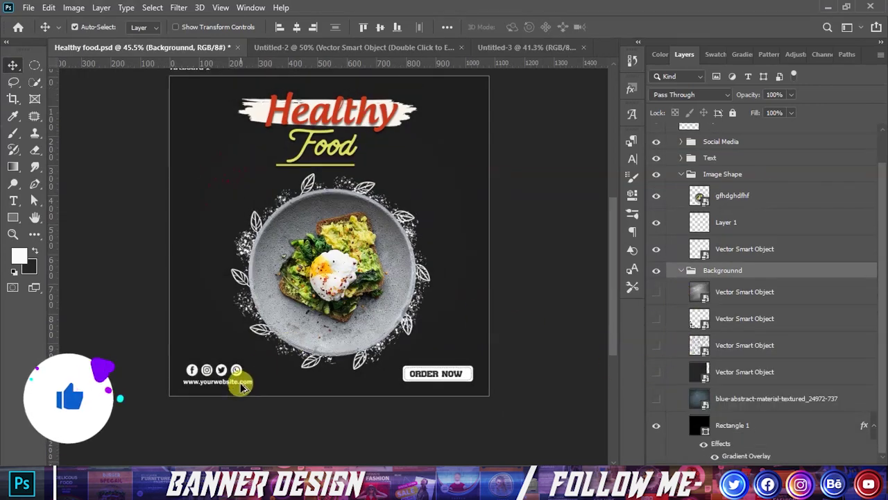
{"action": "scroll", "coordinate": [212, 392], "scroll_direction": "up", "scroll_amount": 2}
{"action": "scroll", "coordinate": [211, 392], "scroll_direction": "up", "scroll_amount": 2}
{"action": "mouse_move", "coordinate": [149, 329]}
{"action": "left_mouse_down"}
{"action": "mouse_move", "coordinate": [184, 350]}
{"action": "mouse_move", "coordinate": [159, 353]}
{"action": "left_mouse_up"}
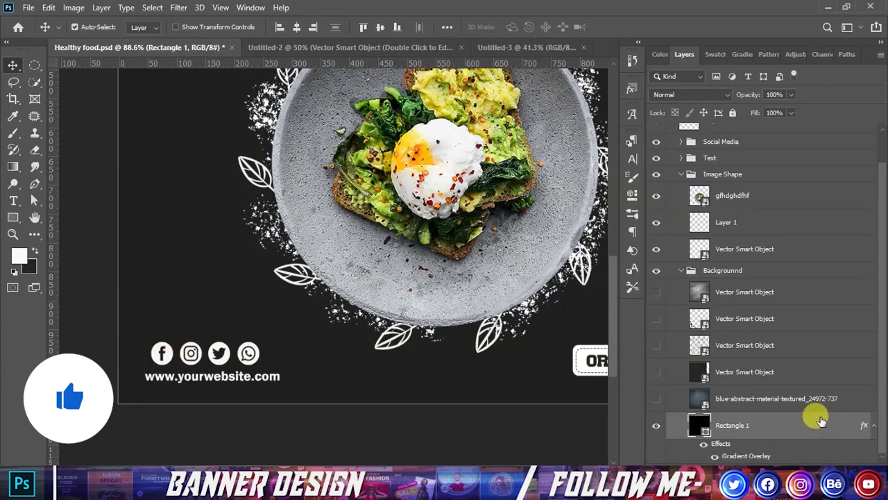
{"action": "left_click_drag", "start_coordinate": [131, 327], "coordinate": [271, 396]}
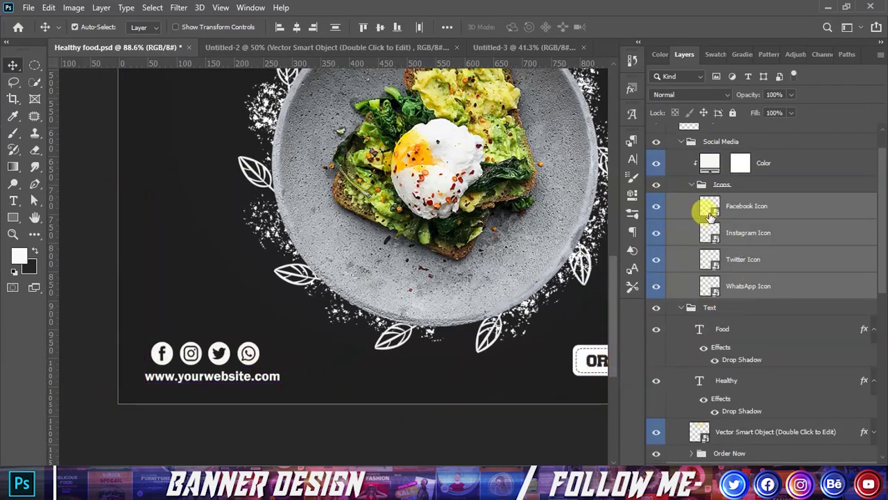
Step: Hide the white leaf outline Vector Smart Object in Healthy food
{"action": "scroll", "coordinate": [737, 424], "scroll_direction": "down", "scroll_amount": 5}
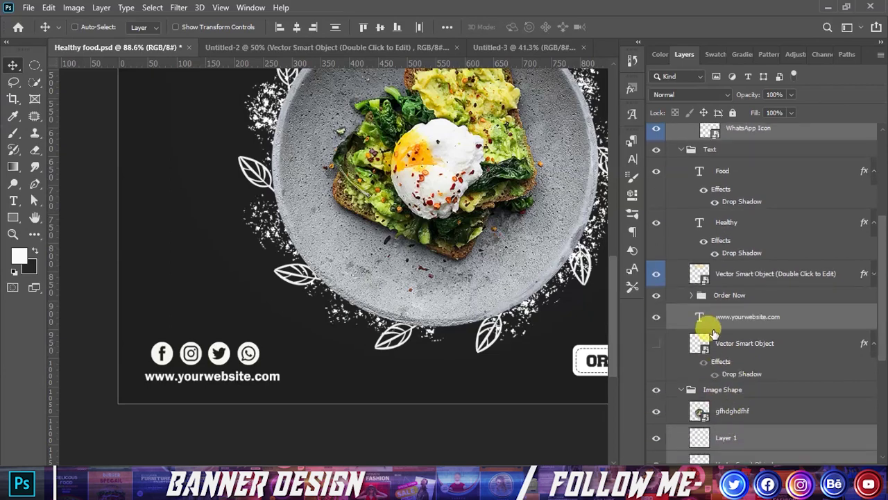
{"action": "scroll", "coordinate": [714, 323], "scroll_direction": "down", "scroll_amount": 3}
{"action": "scroll", "coordinate": [718, 351], "scroll_direction": "down", "scroll_amount": 4}
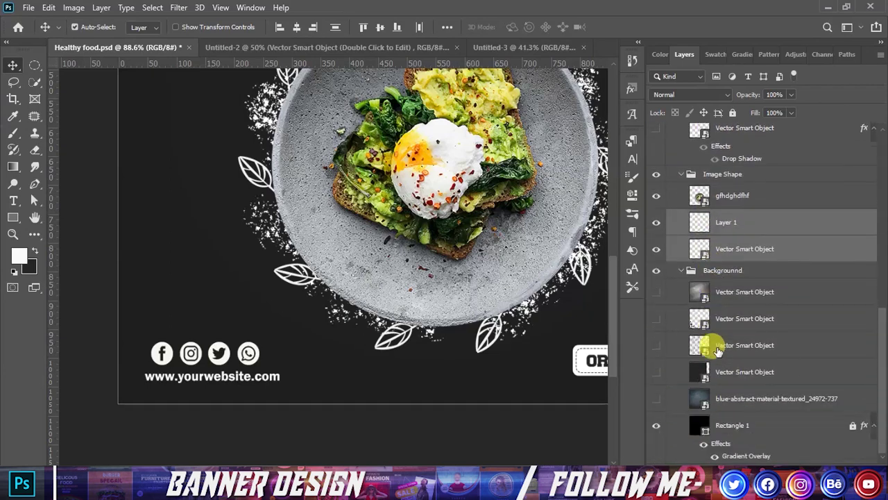
{"action": "left_click", "coordinate": [654, 249]}
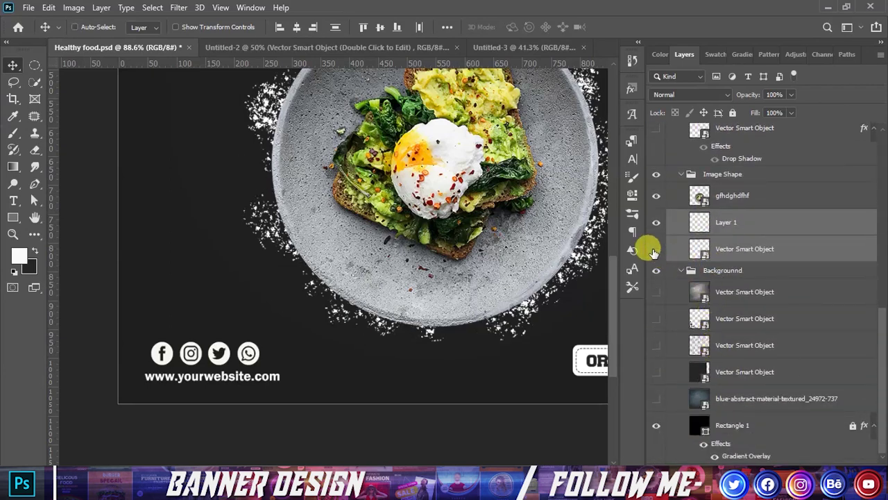
Step: Marquee-select the social icons and website text together on the canvas
{"action": "key", "text": "ctrl"}
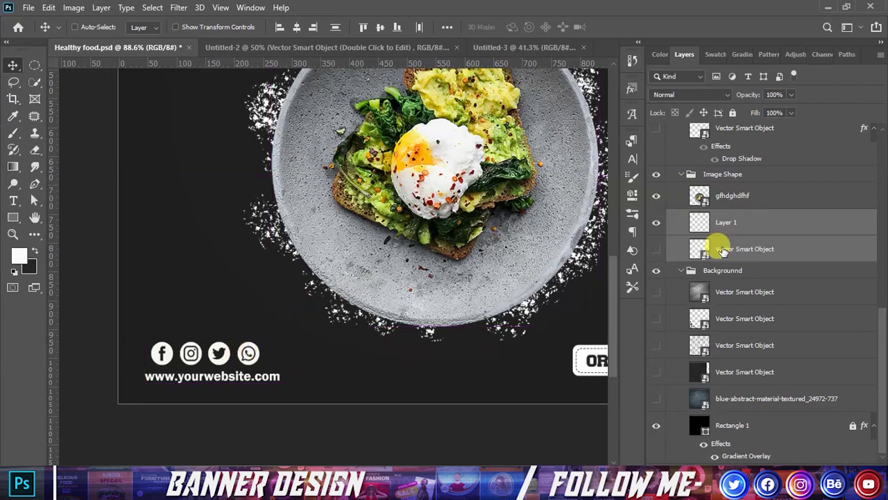
{"action": "left_click_drag", "start_coordinate": [223, 364], "coordinate": [206, 365]}
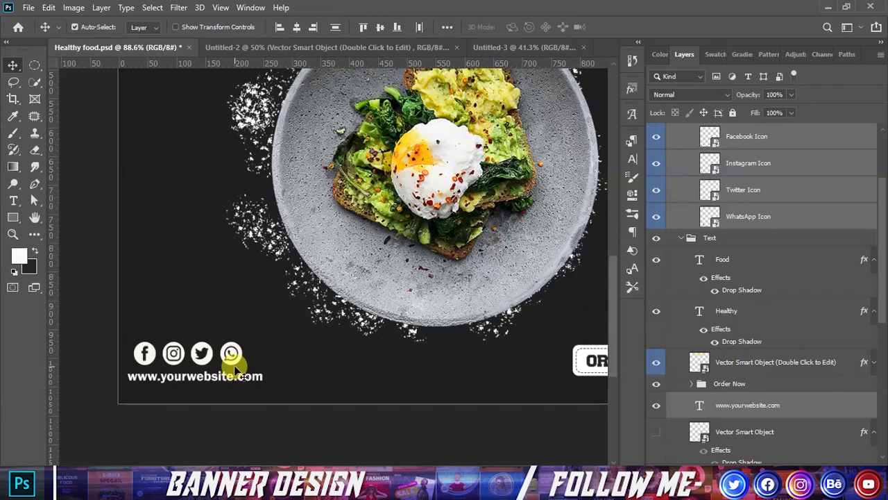
{"action": "mouse_move", "coordinate": [130, 325]}
{"action": "left_mouse_down"}
{"action": "mouse_move", "coordinate": [256, 390]}
{"action": "mouse_move", "coordinate": [258, 374]}
{"action": "left_mouse_up"}
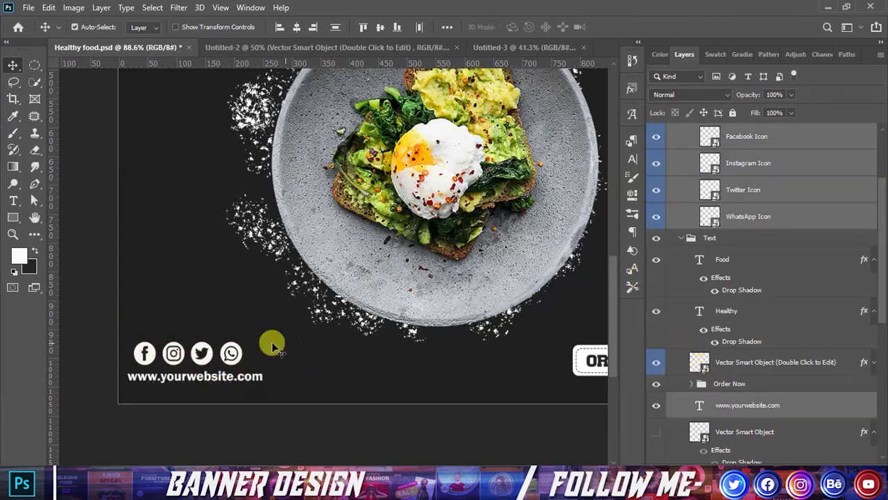
{"action": "left_click", "coordinate": [236, 354]}
{"action": "scroll", "coordinate": [132, 355], "scroll_direction": "up", "scroll_amount": 2}
{"action": "mouse_move", "coordinate": [111, 309]}
{"action": "left_mouse_down"}
{"action": "mouse_move", "coordinate": [195, 357]}
{"action": "mouse_move", "coordinate": [285, 378]}
{"action": "left_mouse_up"}
{"action": "mouse_move", "coordinate": [268, 341]}
{"action": "left_mouse_down"}
{"action": "mouse_move", "coordinate": [256, 357]}
{"action": "mouse_move", "coordinate": [268, 352]}
{"action": "left_mouse_up"}
{"action": "scroll", "coordinate": [760, 375], "scroll_direction": "down", "scroll_amount": 3}
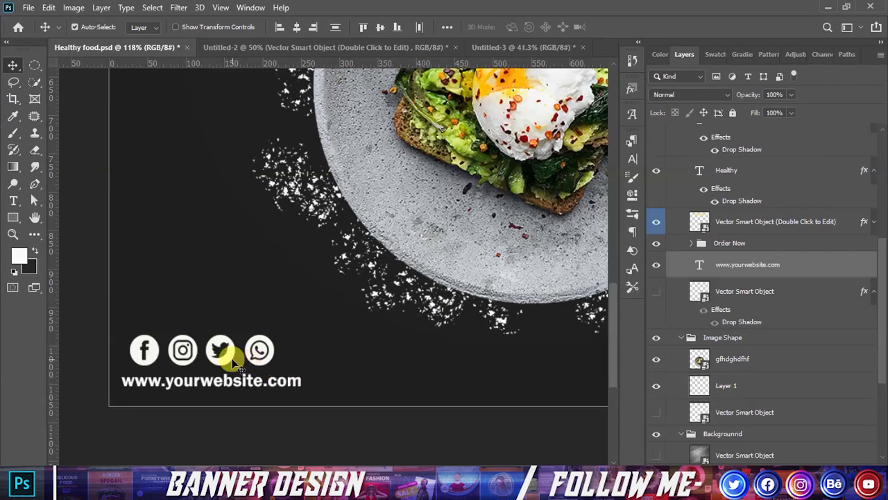
{"action": "scroll", "coordinate": [228, 360], "scroll_direction": "down", "scroll_amount": 3}
{"action": "scroll", "coordinate": [228, 360], "scroll_direction": "down", "scroll_amount": 3}
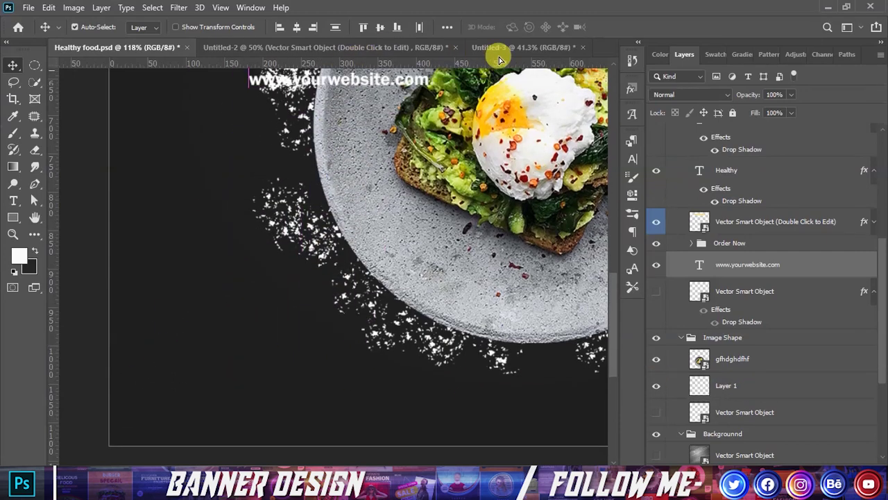
Step: Try placing the icons and website text at Untitled-3's bottom-left
{"action": "left_click", "coordinate": [496, 47]}
{"action": "left_click", "coordinate": [315, 359]}
{"action": "left_click_drag", "start_coordinate": [258, 378], "coordinate": [263, 378]}
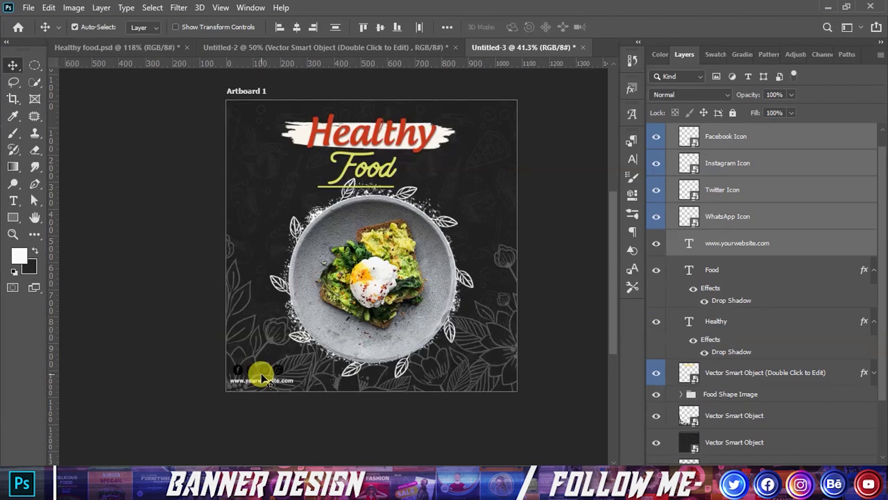
{"action": "scroll", "coordinate": [739, 239], "scroll_direction": "up", "scroll_amount": 1}
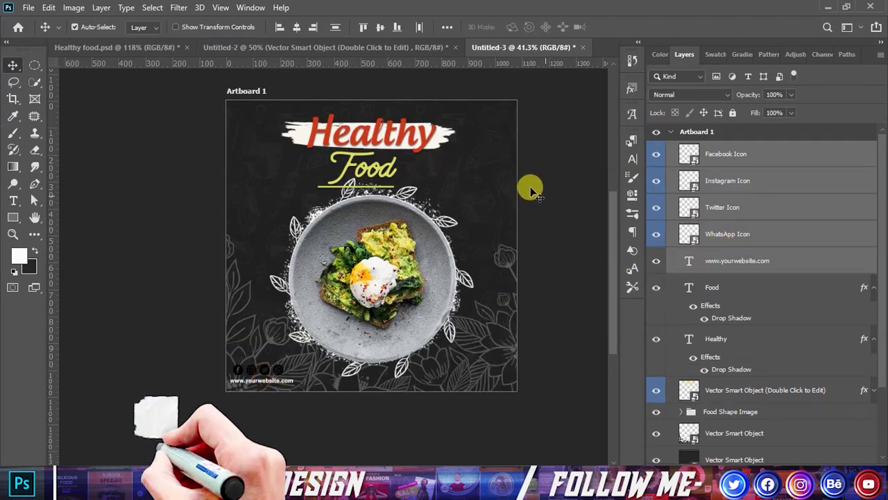
Step: Select the Color fill layer and Social Media group and drag them toward Untitled-3
{"action": "left_click", "coordinate": [166, 53]}
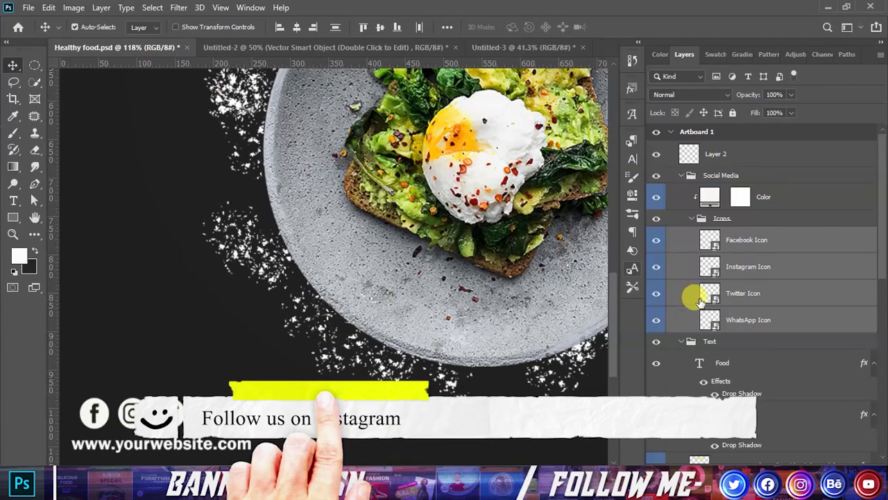
{"action": "left_click", "coordinate": [507, 47]}
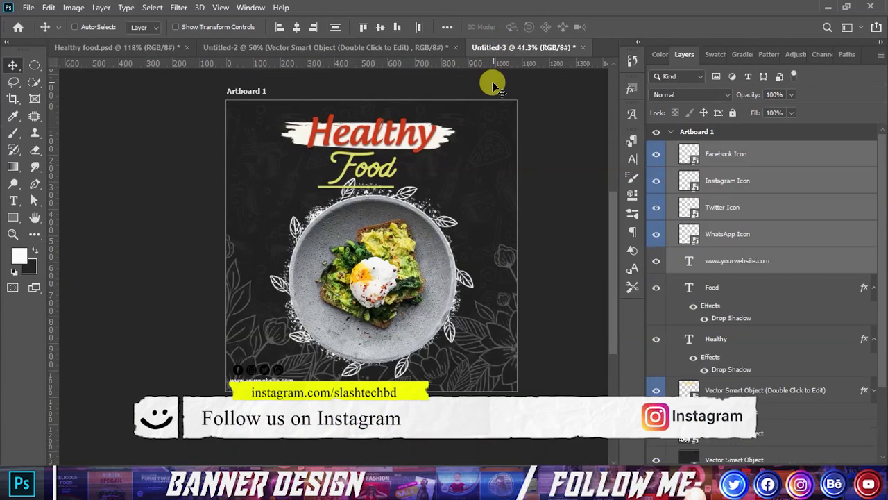
{"action": "left_click", "coordinate": [149, 48]}
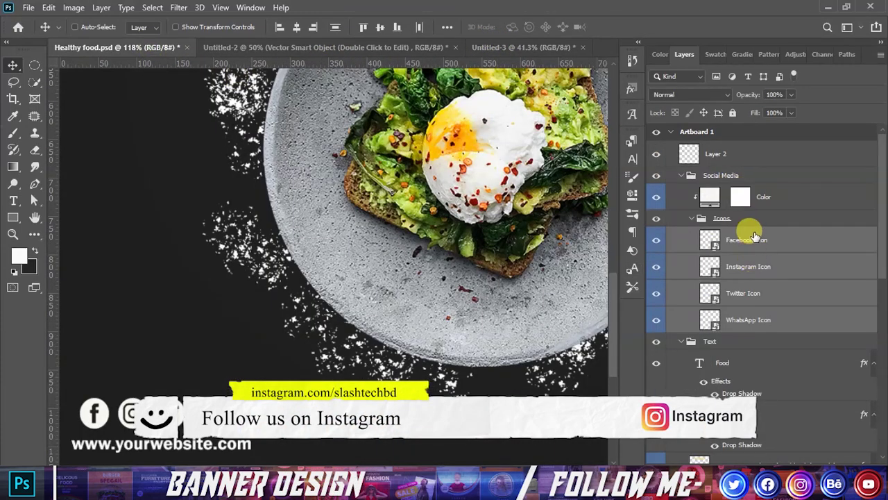
{"action": "left_click_drag", "start_coordinate": [767, 208], "coordinate": [745, 192]}
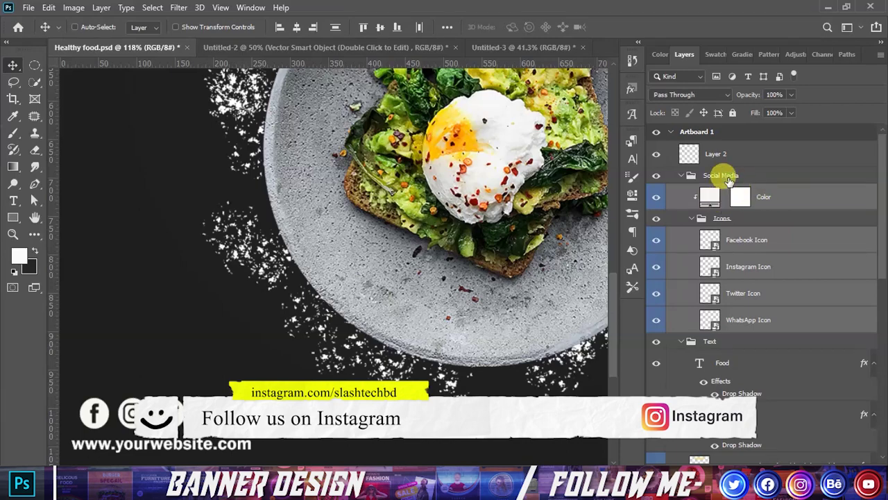
{"action": "left_click", "coordinate": [729, 179], "text": "ctrl"}
{"action": "left_click_drag", "start_coordinate": [132, 413], "coordinate": [448, 58]}
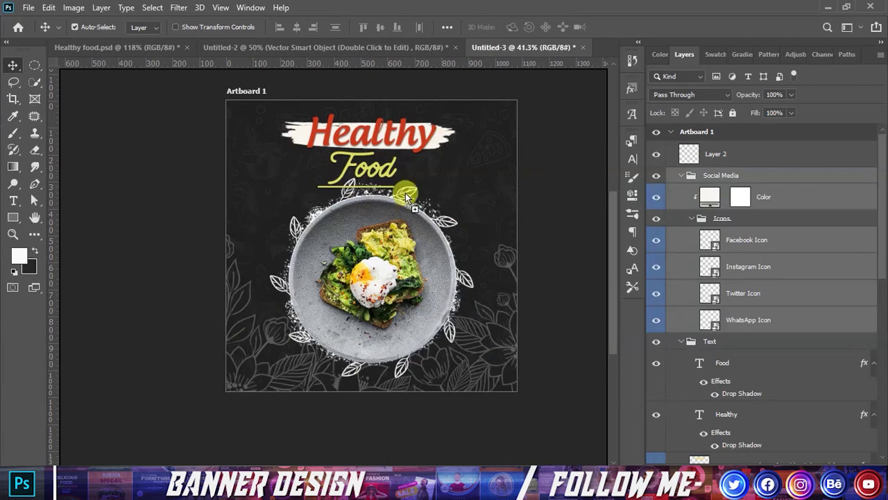
Step: Drop the icons and website line at the artboard's bottom-left and group them as Icon
{"action": "left_click_drag", "start_coordinate": [448, 58], "coordinate": [278, 380]}
{"action": "scroll", "coordinate": [274, 382], "scroll_direction": "up", "scroll_amount": 3}
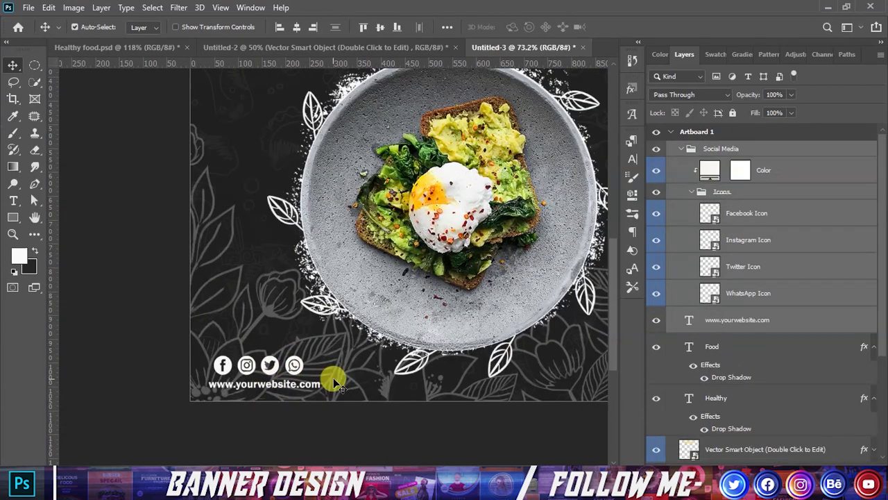
{"action": "key", "text": "ctrl+g"}
{"action": "type", "text": "Icon"}
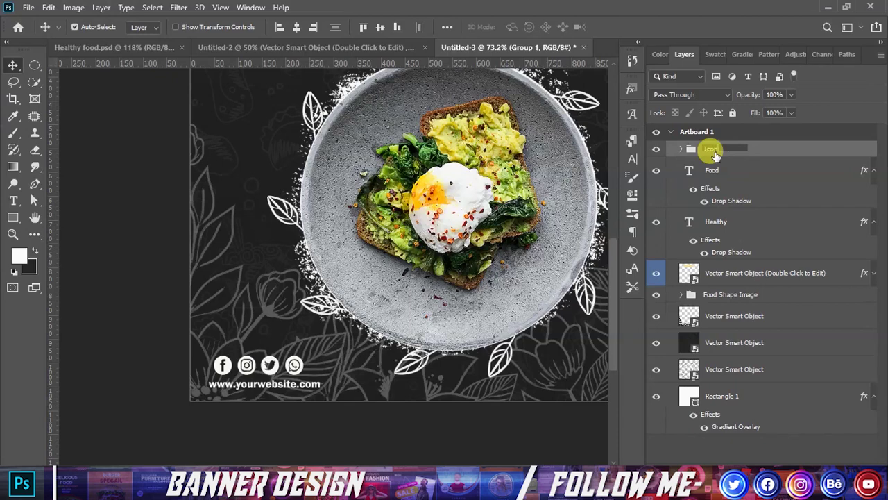
{"action": "key", "text": "Return"}
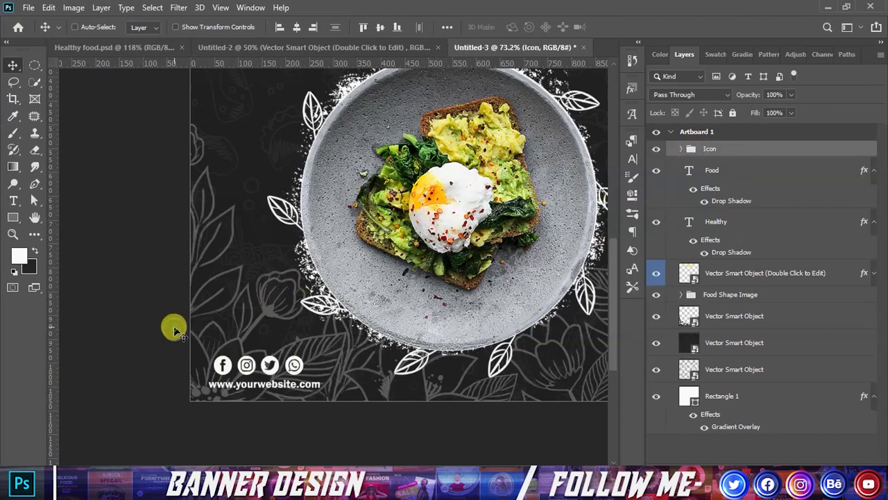
Step: Enlarge the Icon group to about 107% and nudge it into place
{"action": "key", "text": "ctrl+t"}
{"action": "mouse_move", "coordinate": [286, 383]}
{"action": "left_mouse_down"}
{"action": "mouse_move", "coordinate": [279, 386]}
{"action": "mouse_move", "coordinate": [319, 378]}
{"action": "mouse_move", "coordinate": [300, 366]}
{"action": "left_mouse_up"}
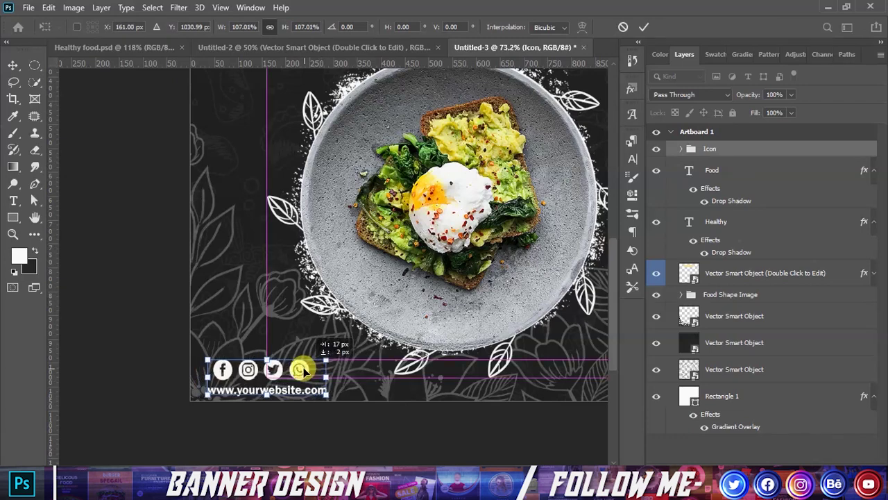
{"action": "left_click_drag", "start_coordinate": [309, 362], "coordinate": [307, 366]}
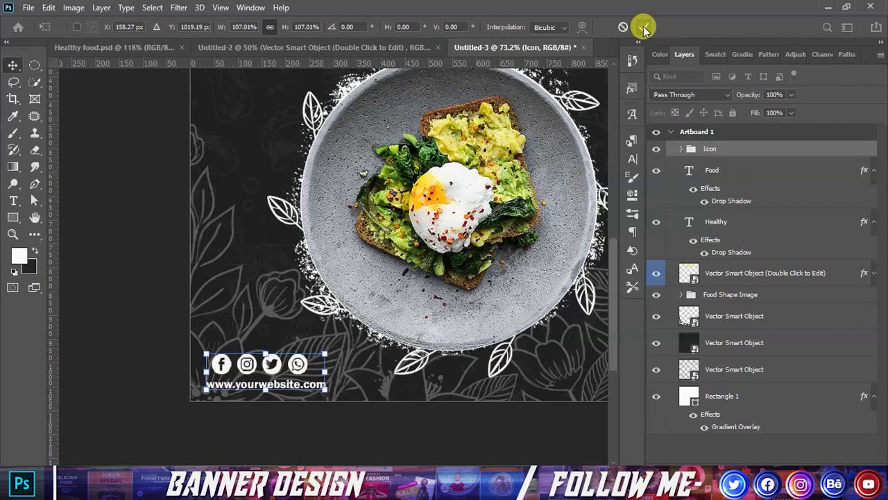
{"action": "left_click", "coordinate": [644, 29]}
{"action": "scroll", "coordinate": [218, 311], "scroll_direction": "down", "scroll_amount": 2}
{"action": "scroll", "coordinate": [218, 311], "scroll_direction": "down", "scroll_amount": 2}
{"action": "scroll", "coordinate": [218, 312], "scroll_direction": "down", "scroll_amount": 1}
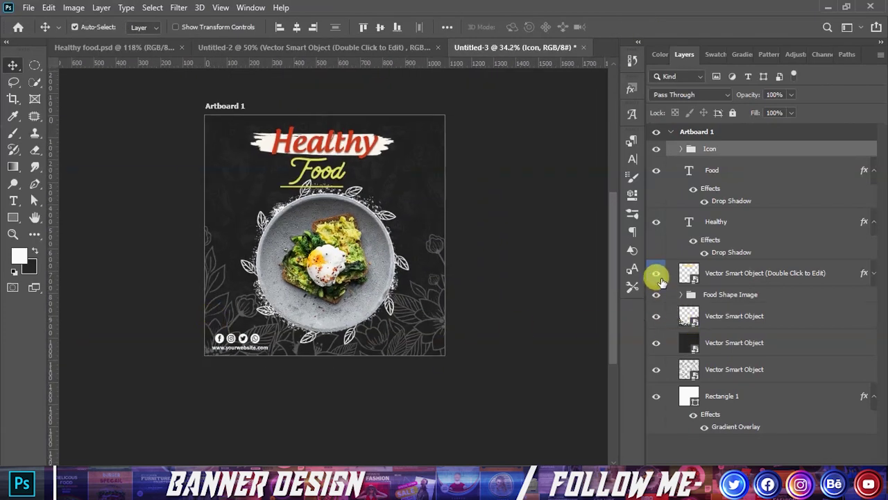
Step: Toggle the brush stroke behind Healthy off and on, then name its layer Brush 2
{"action": "left_click", "coordinate": [594, 287]}
{"action": "left_click", "coordinate": [655, 274]}
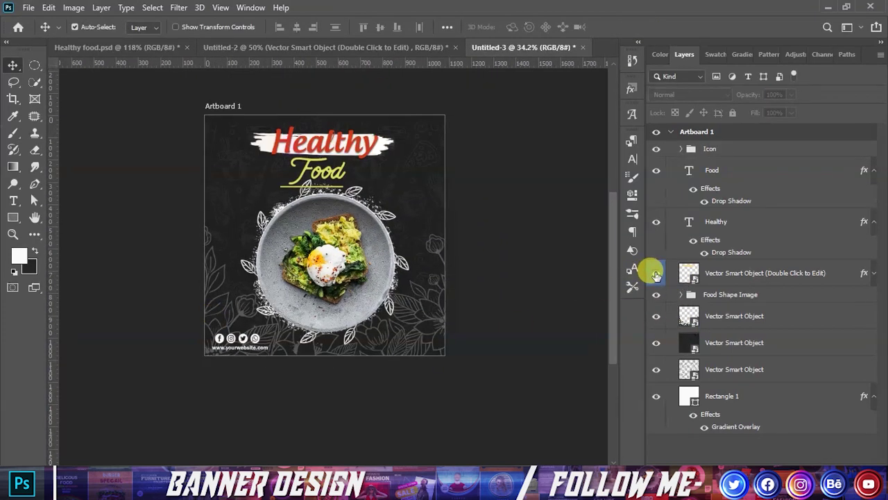
{"action": "double_click", "coordinate": [723, 275]}
{"action": "type", "text": "Brush 2"}
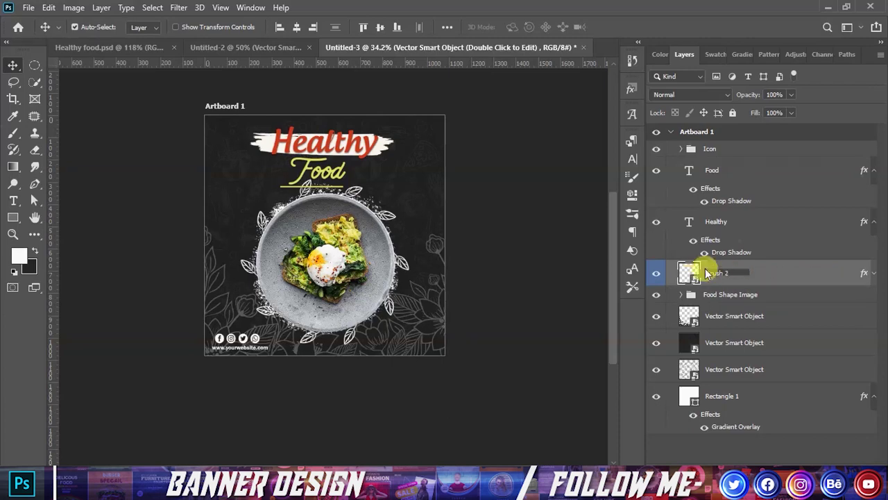
{"action": "key", "text": "Return"}
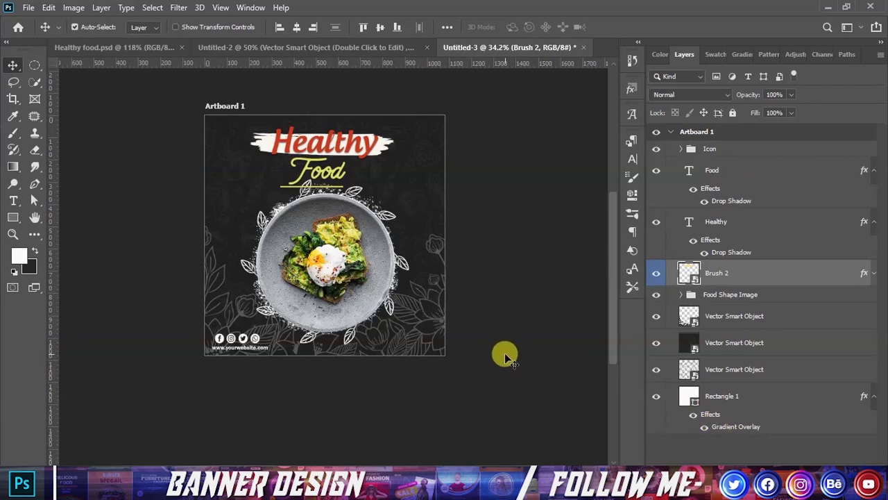
Step: Fade the floral border layer from 26% to 12% opacity, then return to Healthy food.psd
{"action": "scroll", "coordinate": [328, 337], "scroll_direction": "up", "scroll_amount": 1}
{"action": "left_click", "coordinate": [725, 321]}
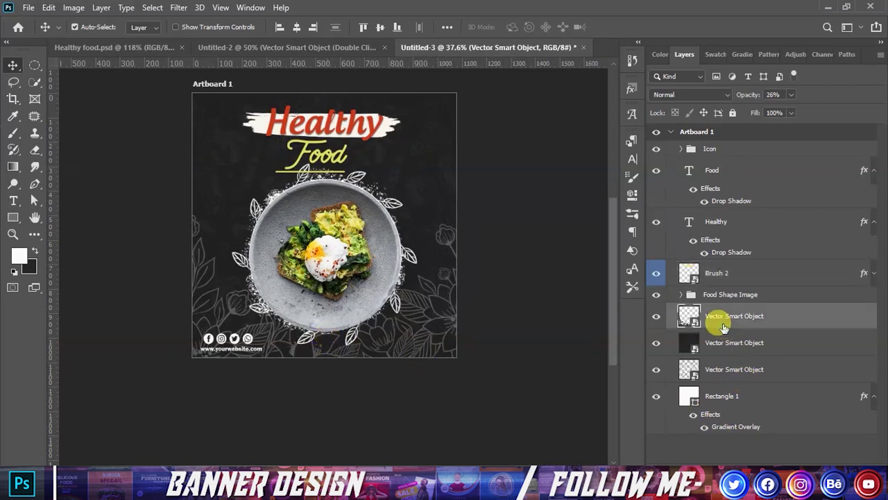
{"action": "left_click", "coordinate": [791, 95]}
{"action": "left_click_drag", "start_coordinate": [789, 109], "coordinate": [784, 110]}
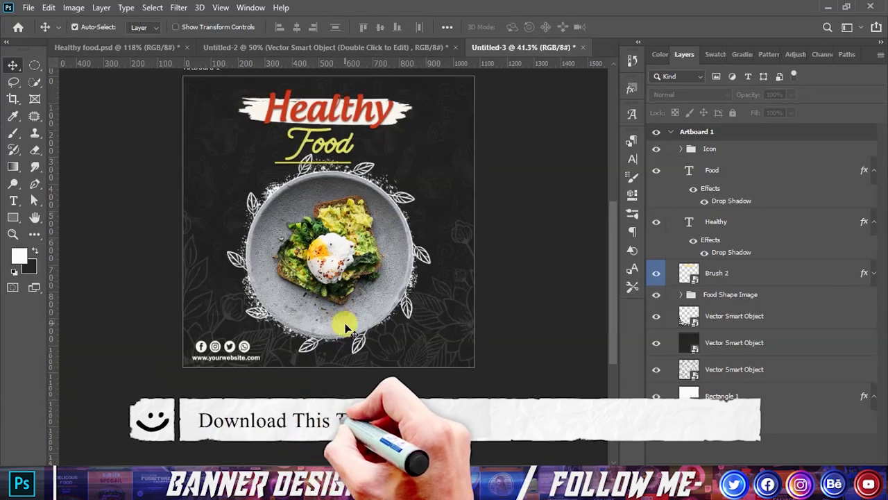
{"action": "scroll", "coordinate": [283, 365], "scroll_direction": "up", "scroll_amount": 1}
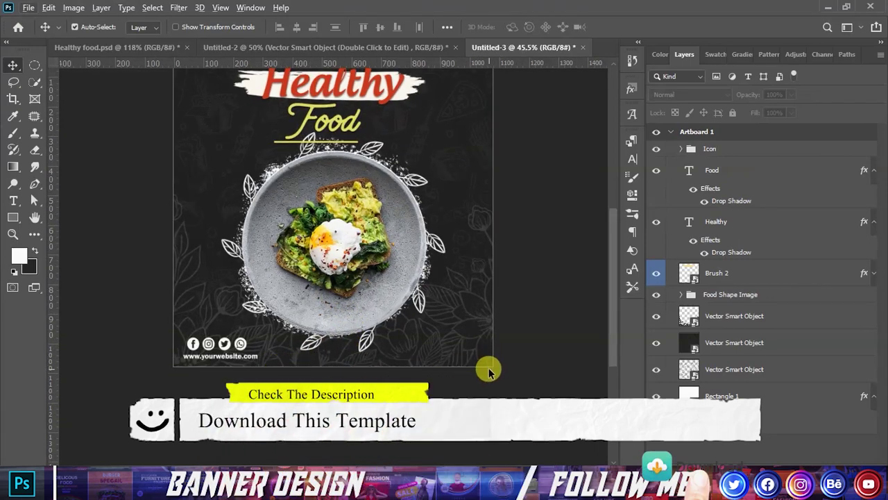
{"action": "scroll", "coordinate": [391, 196], "scroll_direction": "up", "scroll_amount": 4}
{"action": "scroll", "coordinate": [386, 229], "scroll_direction": "down", "scroll_amount": 1}
{"action": "scroll", "coordinate": [360, 267], "scroll_direction": "down", "scroll_amount": 1}
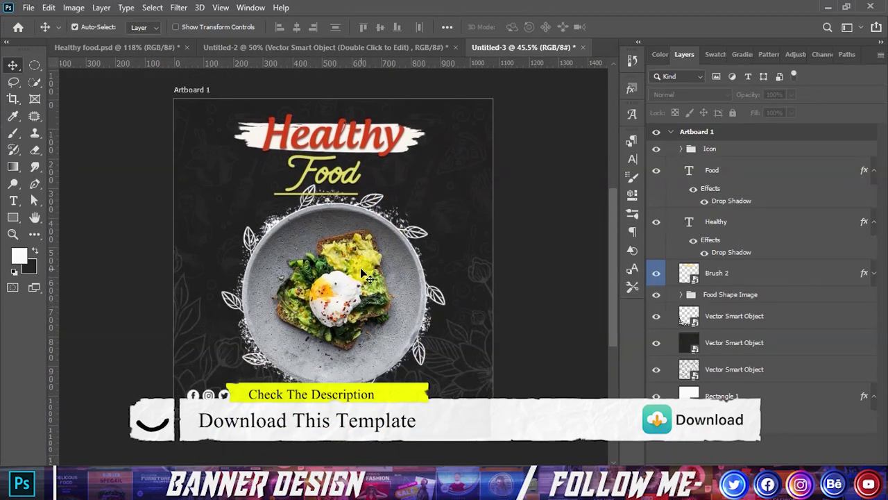
{"action": "left_click", "coordinate": [149, 47]}
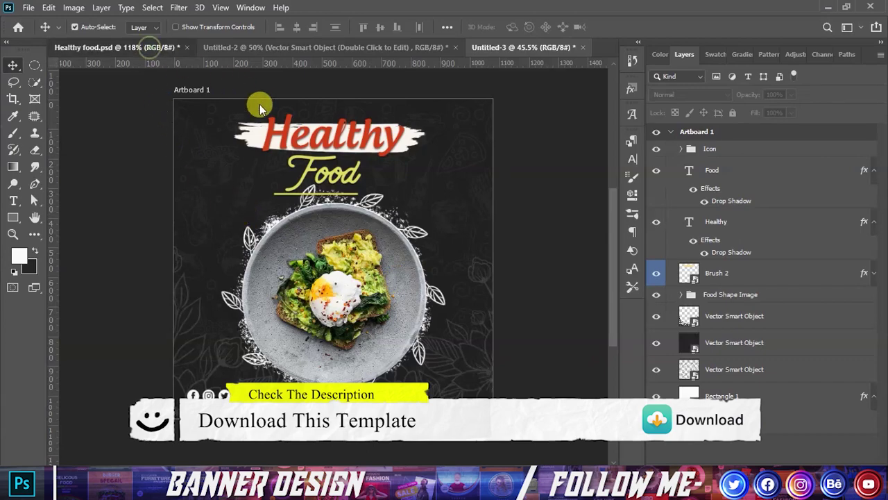
Step: Copy the ORDER NOW button layers from Healthy food into the Untitled-3 post
{"action": "scroll", "coordinate": [217, 192], "scroll_direction": "down", "scroll_amount": 7}
{"action": "scroll", "coordinate": [556, 347], "scroll_direction": "up", "scroll_amount": 6}
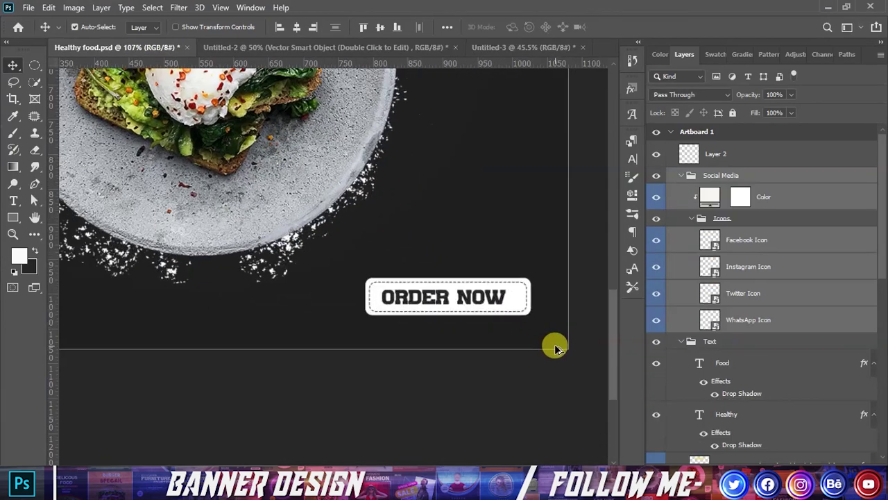
{"action": "left_click", "coordinate": [477, 304]}
{"action": "left_click", "coordinate": [526, 304]}
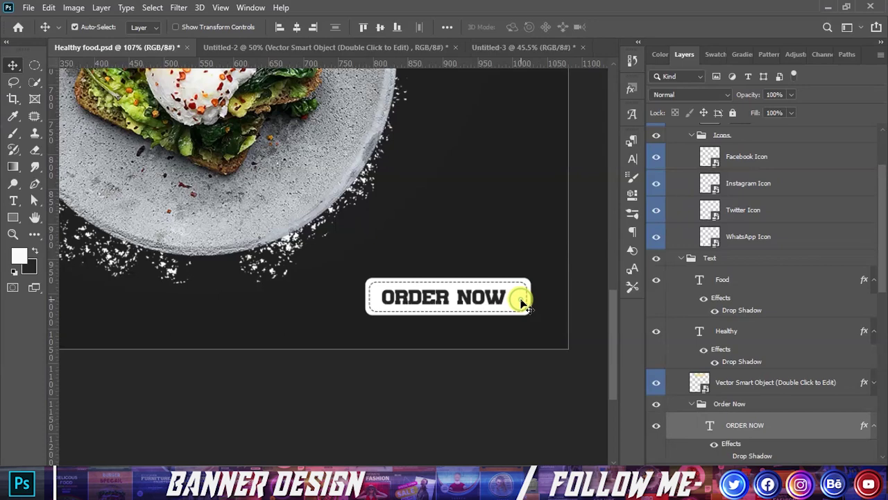
{"action": "left_click_drag", "start_coordinate": [523, 318], "coordinate": [471, 340]}
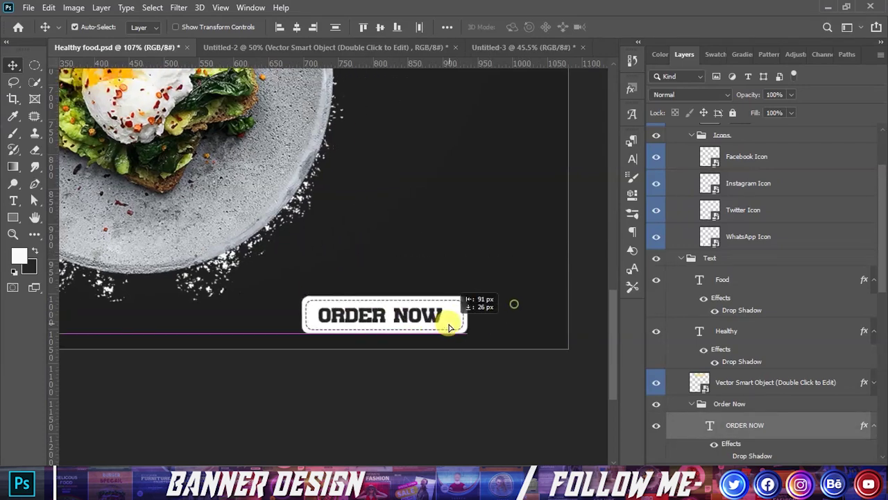
{"action": "key", "text": "ctrl+z"}
{"action": "mouse_move", "coordinate": [484, 302]}
{"action": "left_mouse_down"}
{"action": "mouse_move", "coordinate": [474, 313]}
{"action": "mouse_move", "coordinate": [496, 55]}
{"action": "left_mouse_up"}
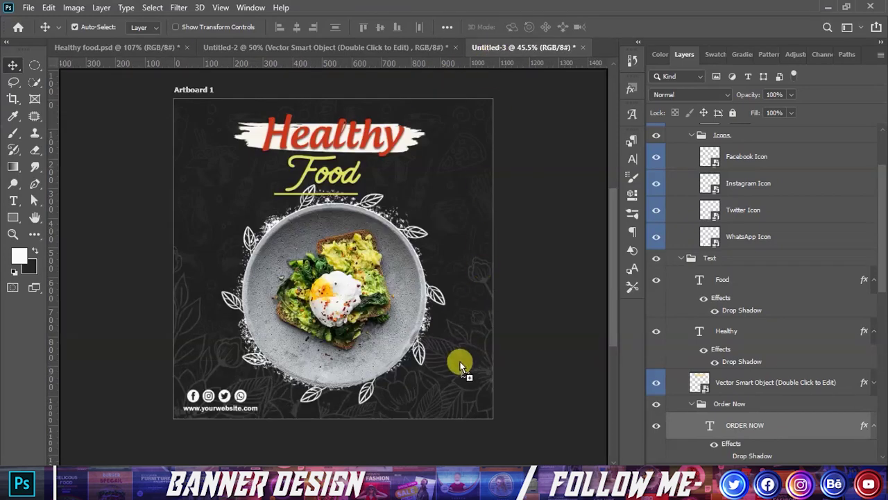
{"action": "left_click_drag", "start_coordinate": [496, 56], "coordinate": [460, 388]}
Step: Group the button layers as Order and place them bottom-right, level with the social icons
{"action": "scroll", "coordinate": [462, 381], "scroll_direction": "down", "scroll_amount": 1}
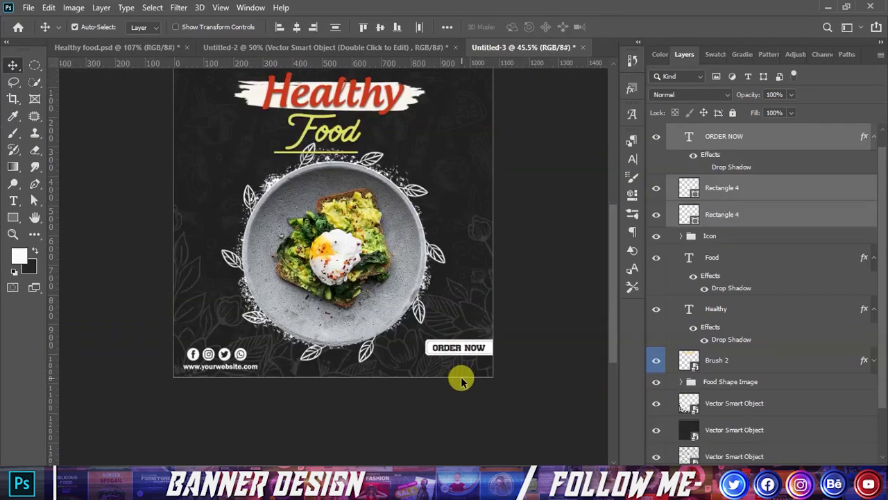
{"action": "key", "text": "ctrl+g"}
{"action": "type", "text": "Order"}
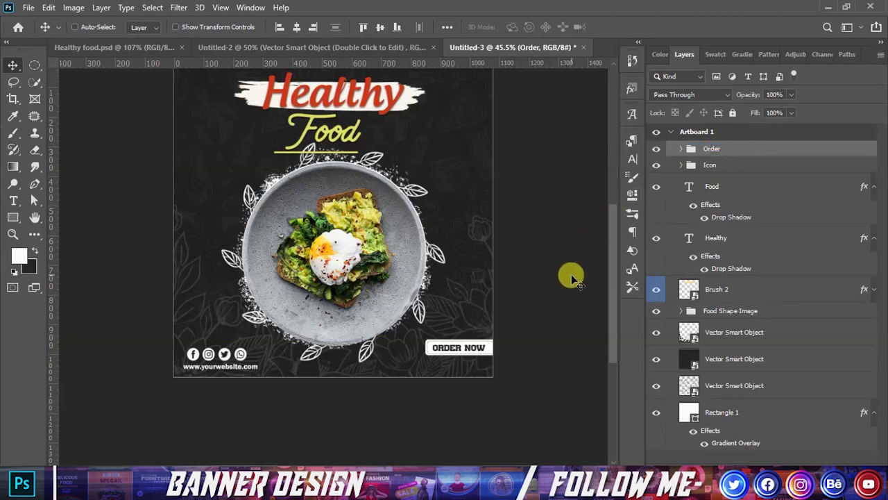
{"action": "key", "text": "ctrl+t"}
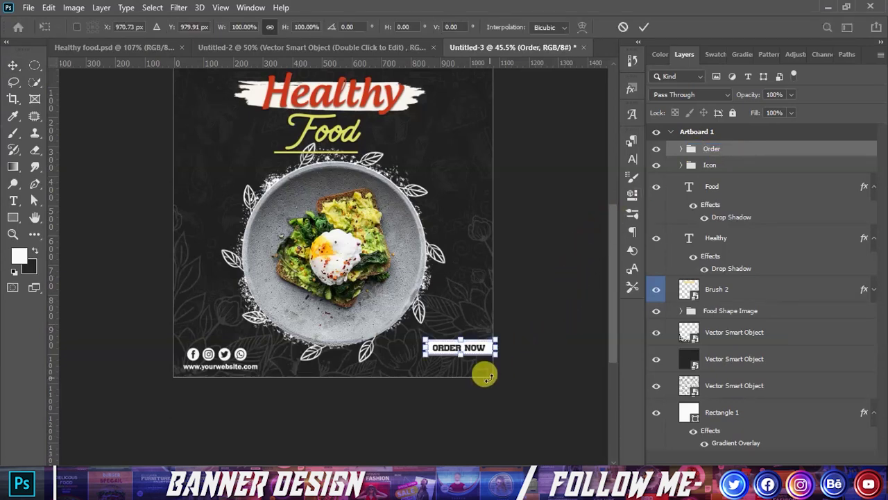
{"action": "scroll", "coordinate": [465, 378], "scroll_direction": "up", "scroll_amount": 1}
{"action": "left_click_drag", "start_coordinate": [469, 347], "coordinate": [454, 354]}
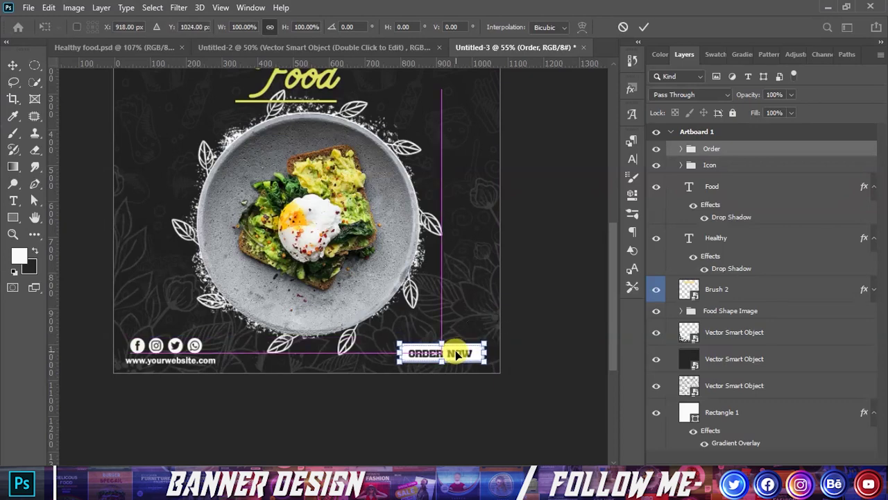
{"action": "left_click", "coordinate": [645, 26]}
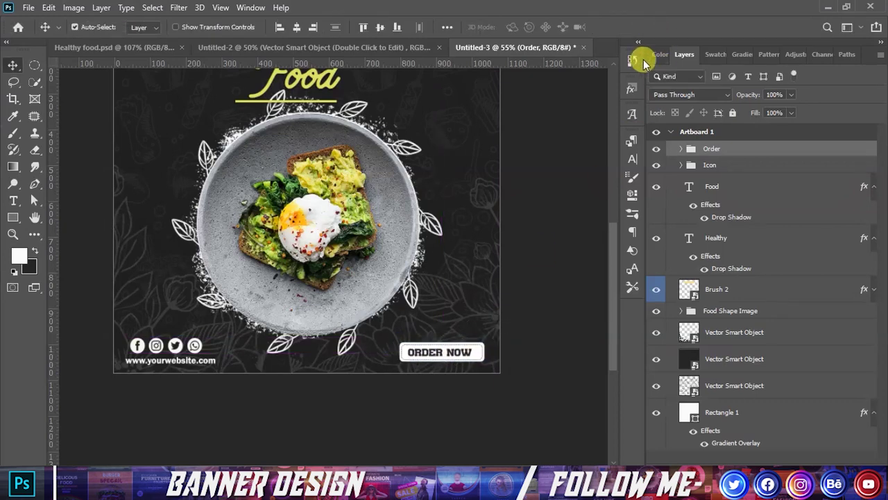
{"action": "scroll", "coordinate": [480, 139], "scroll_direction": "down", "scroll_amount": 2}
{"action": "scroll", "coordinate": [470, 191], "scroll_direction": "down", "scroll_amount": 1}
{"action": "scroll", "coordinate": [476, 208], "scroll_direction": "down", "scroll_amount": 2}
{"action": "scroll", "coordinate": [486, 243], "scroll_direction": "down", "scroll_amount": 2}
{"action": "scroll", "coordinate": [522, 272], "scroll_direction": "up", "scroll_amount": 4}
{"action": "left_click", "coordinate": [571, 235]}
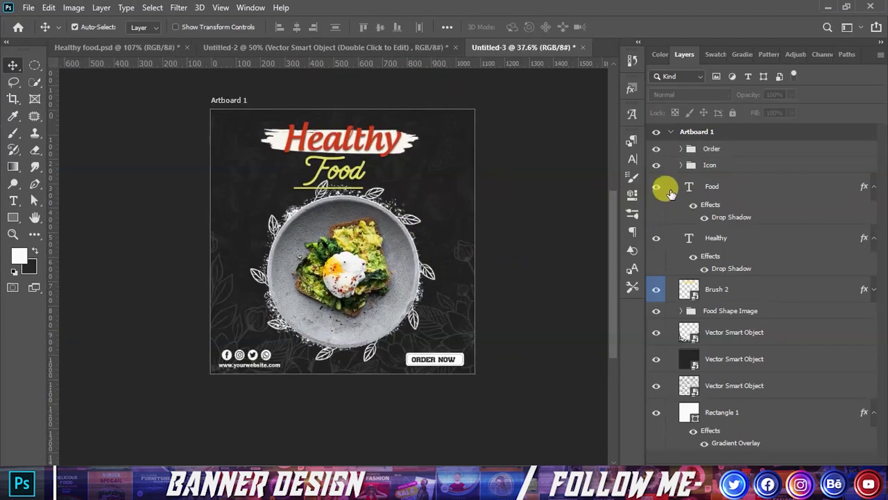
{"action": "scroll", "coordinate": [555, 268], "scroll_direction": "down", "scroll_amount": 1}
{"action": "scroll", "coordinate": [462, 273], "scroll_direction": "down", "scroll_amount": 1}
{"action": "scroll", "coordinate": [370, 280], "scroll_direction": "up", "scroll_amount": 1}
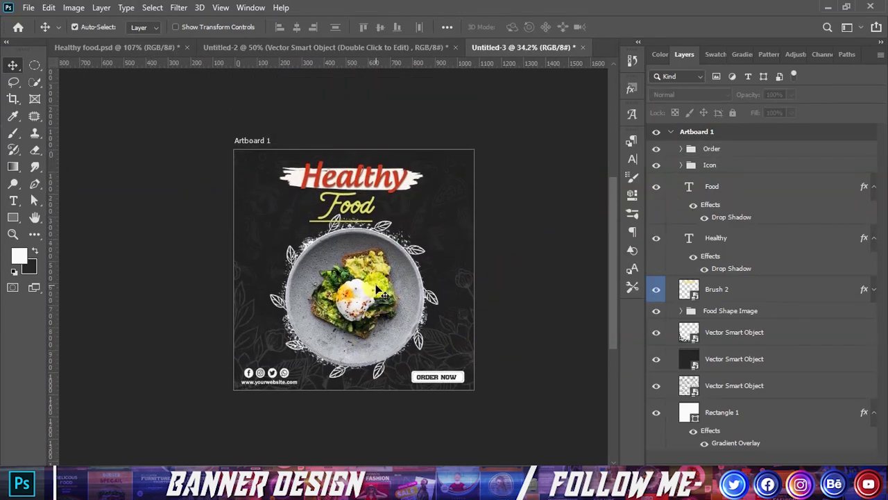
{"action": "scroll", "coordinate": [370, 280], "scroll_direction": "up", "scroll_amount": 1}
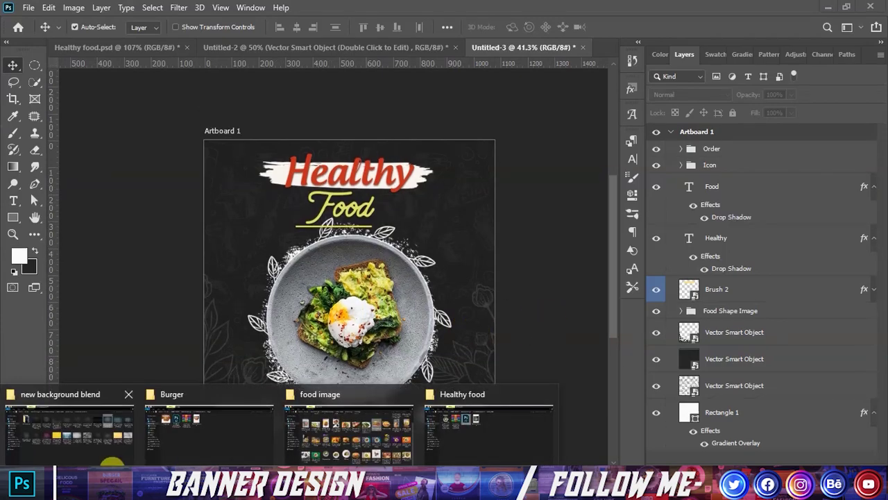
Step: Place the blue-concrete-textured-wall image, stretched to cover the entire artboard
{"action": "left_click", "coordinate": [69, 431]}
{"action": "mouse_move", "coordinate": [791, 125]}
{"action": "left_mouse_down"}
{"action": "mouse_move", "coordinate": [542, 352]}
{"action": "mouse_move", "coordinate": [401, 290]}
{"action": "left_mouse_up"}
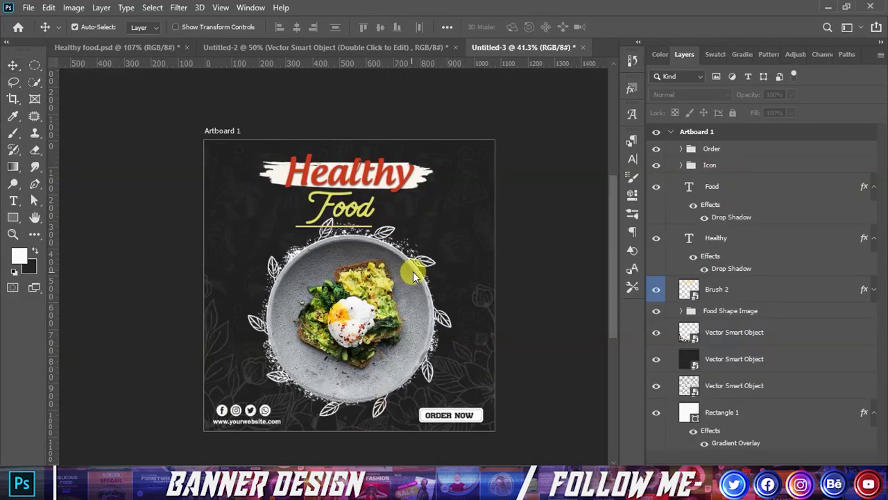
{"action": "mouse_move", "coordinate": [401, 290]}
{"action": "left_mouse_down"}
{"action": "mouse_move", "coordinate": [412, 271]}
{"action": "mouse_move", "coordinate": [582, 284]}
{"action": "left_mouse_up"}
{"action": "left_click", "coordinate": [629, 31]}
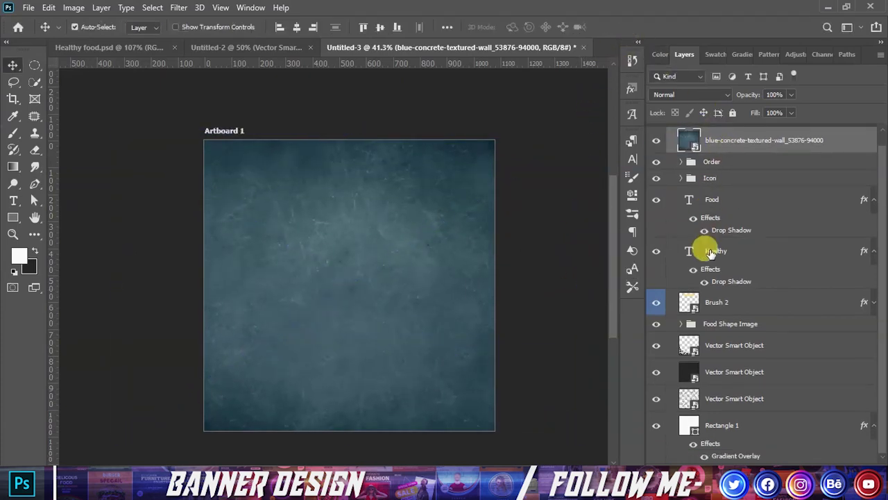
Step: Move the concrete texture below Food Shape Image and set it to Soft Light at 27% opacity
{"action": "left_click_drag", "start_coordinate": [753, 151], "coordinate": [753, 342]}
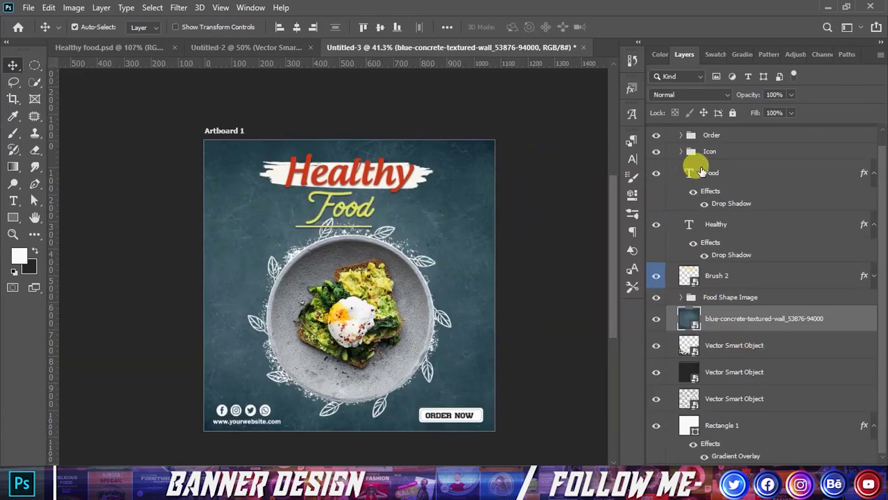
{"action": "left_click", "coordinate": [676, 95]}
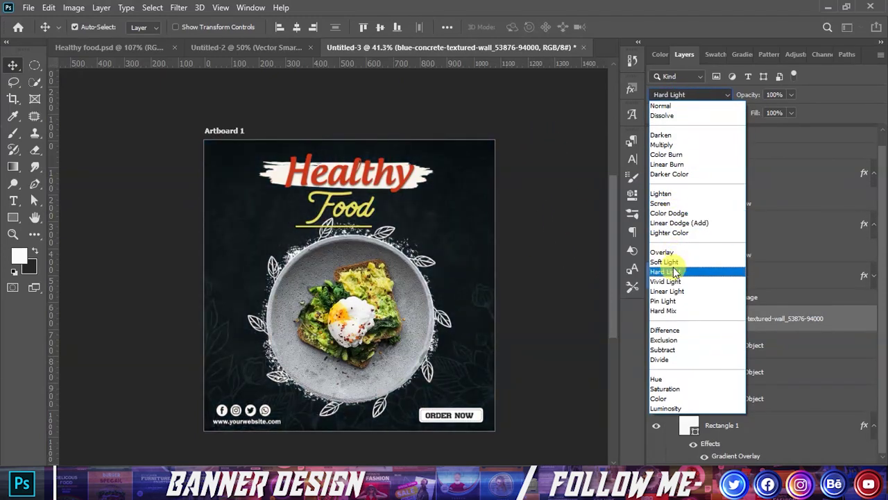
{"action": "left_click", "coordinate": [673, 263]}
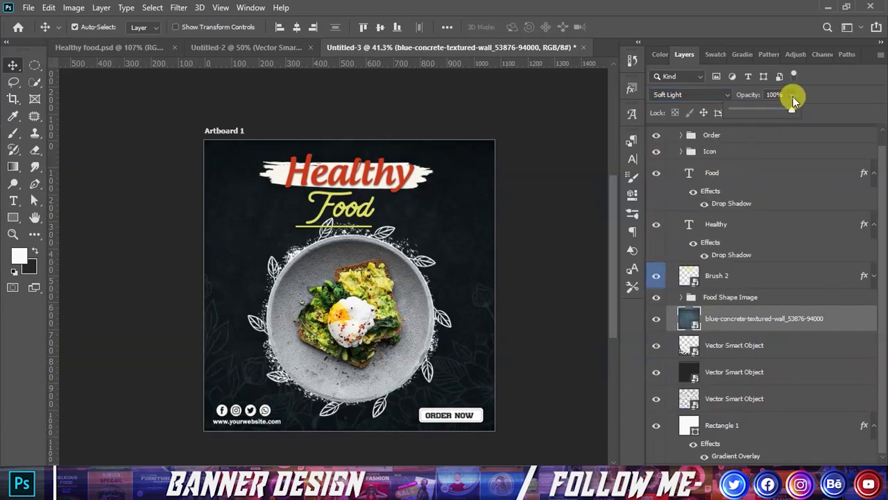
{"action": "left_click_drag", "start_coordinate": [786, 114], "coordinate": [757, 114]}
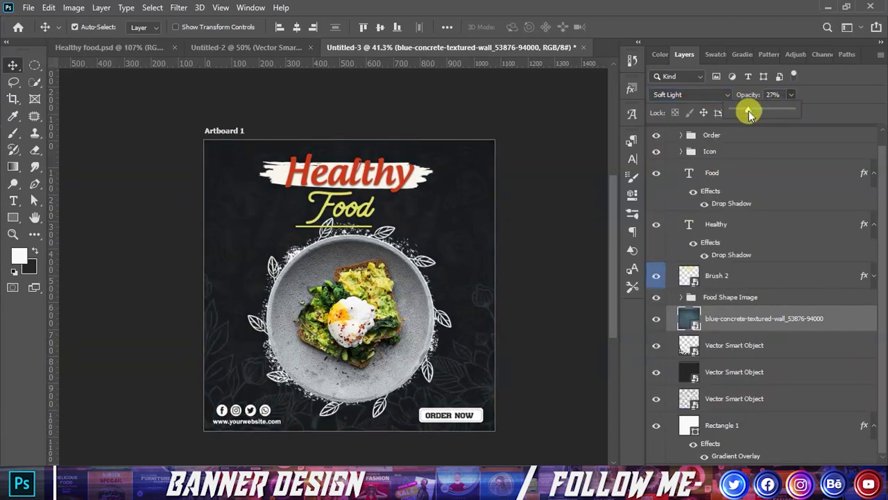
{"action": "left_click", "coordinate": [533, 236]}
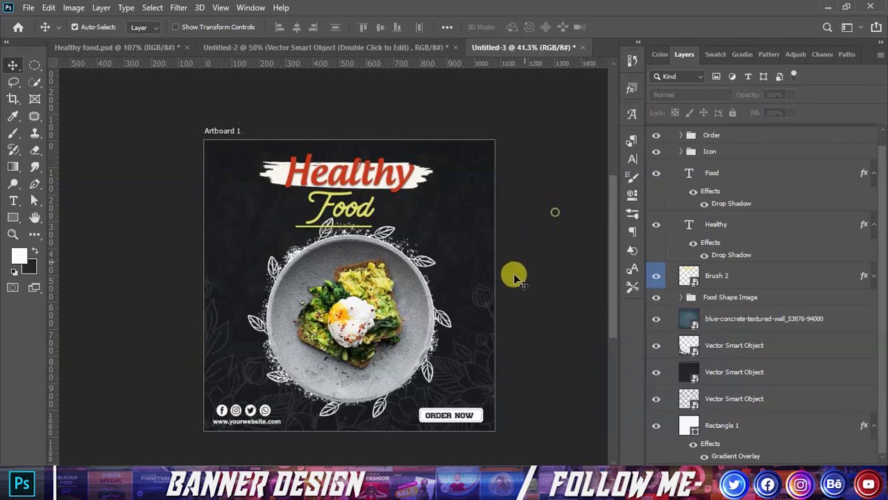
Step: Group the three background Vector Smart Object layers into a group named bg
{"action": "scroll", "coordinate": [278, 416], "scroll_direction": "up", "scroll_amount": 1}
{"action": "scroll", "coordinate": [192, 377], "scroll_direction": "down", "scroll_amount": 1}
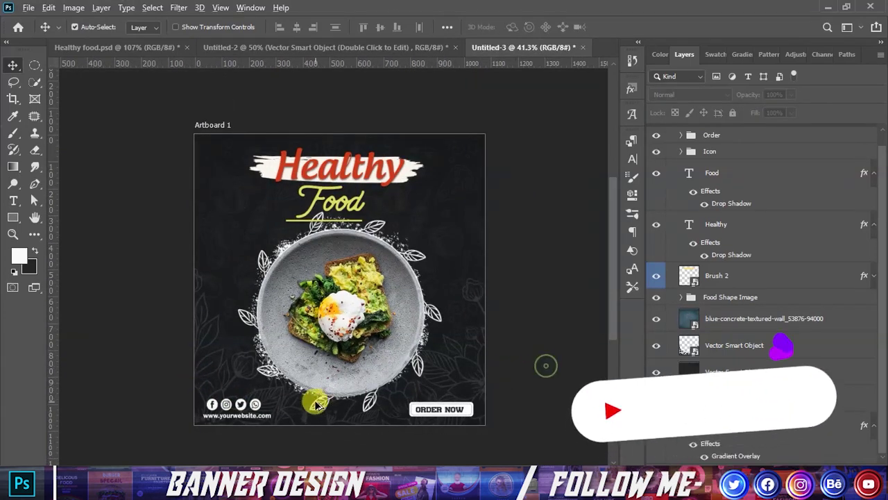
{"action": "scroll", "coordinate": [377, 410], "scroll_direction": "up", "scroll_amount": 1}
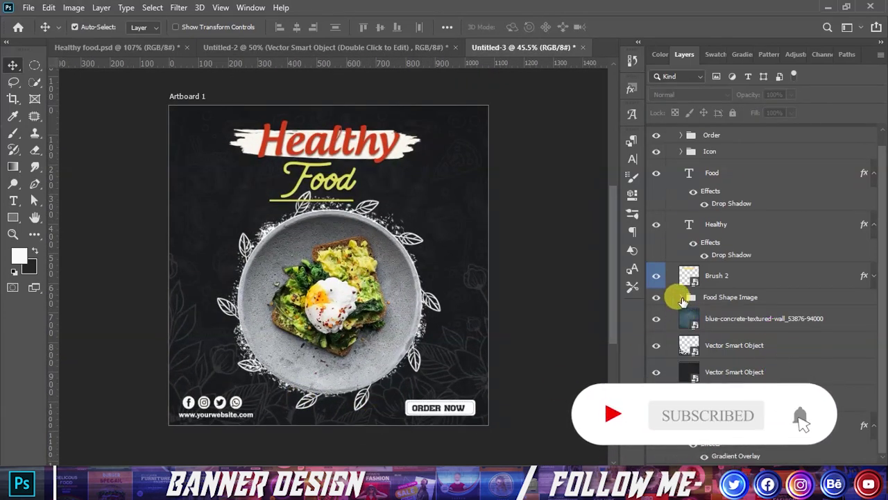
{"action": "scroll", "coordinate": [513, 298], "scroll_direction": "down", "scroll_amount": 1}
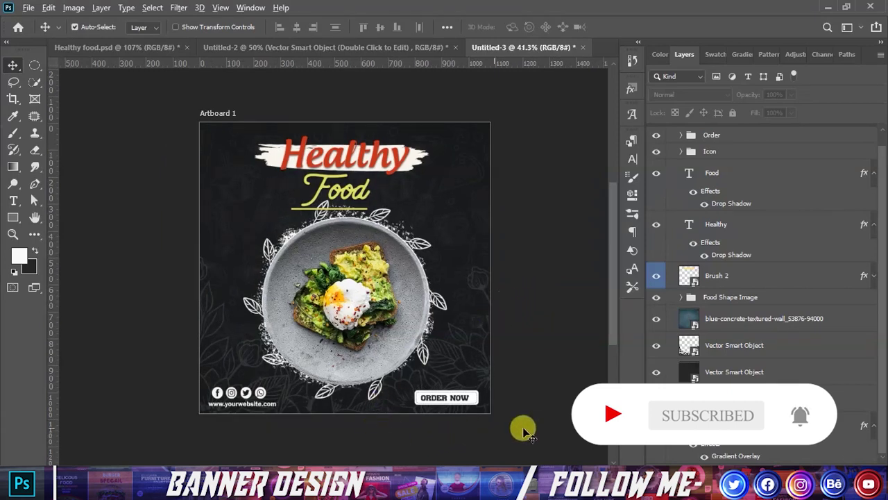
{"action": "left_click", "coordinate": [724, 347]}
{"action": "left_click", "coordinate": [722, 374], "text": "shift"}
{"action": "left_click", "coordinate": [722, 398], "text": "shift"}
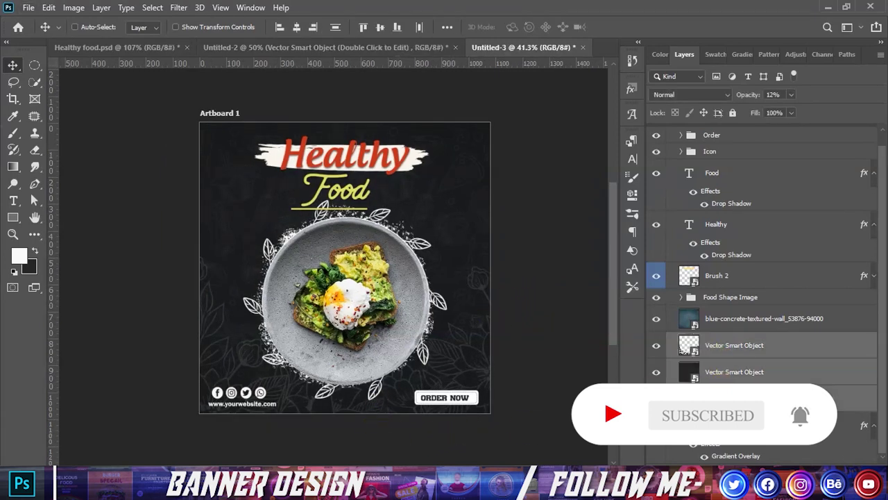
{"action": "key", "text": "ctrl+g"}
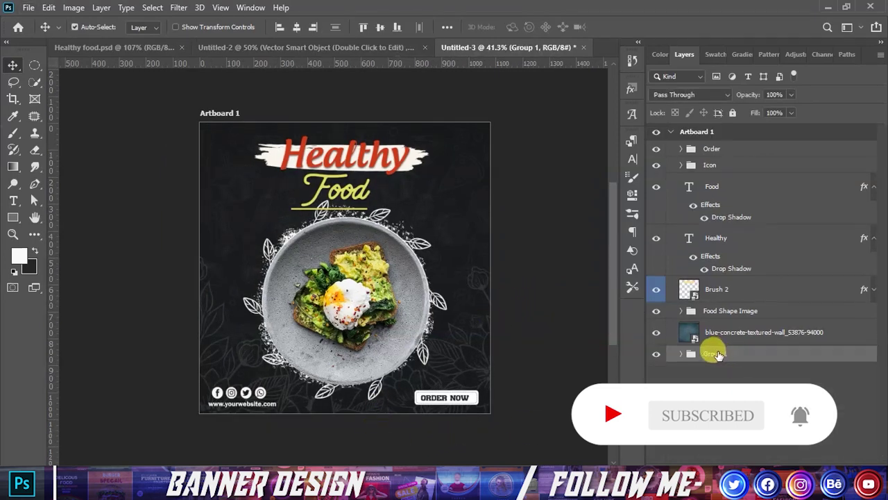
{"action": "type", "text": "bg"}
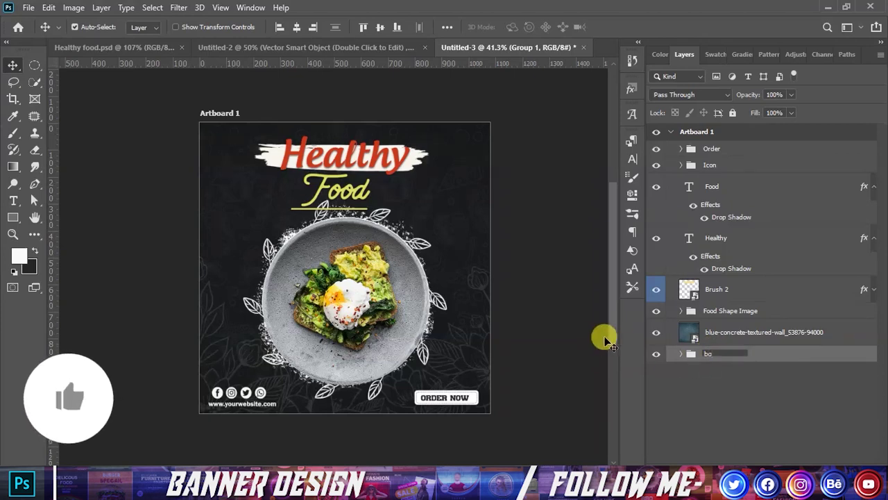
{"action": "key", "text": "Return"}
{"action": "scroll", "coordinate": [405, 320], "scroll_direction": "up", "scroll_amount": 1}
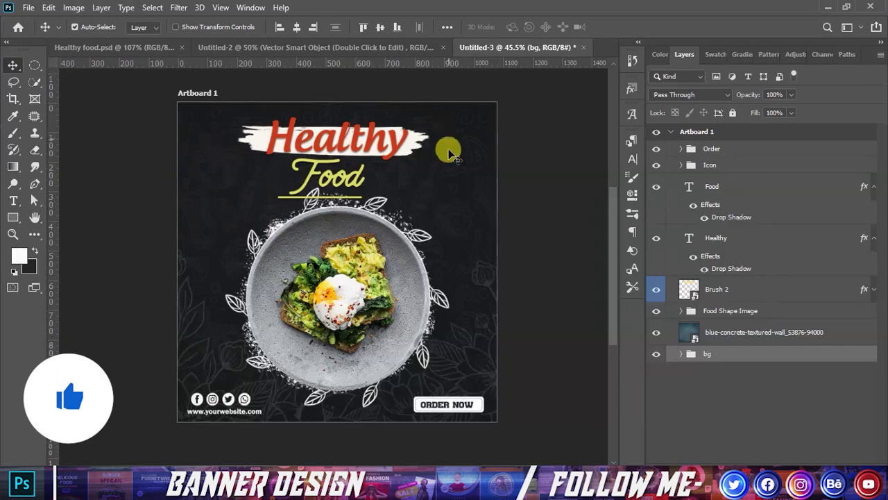
{"action": "scroll", "coordinate": [223, 233], "scroll_direction": "down", "scroll_amount": 1}
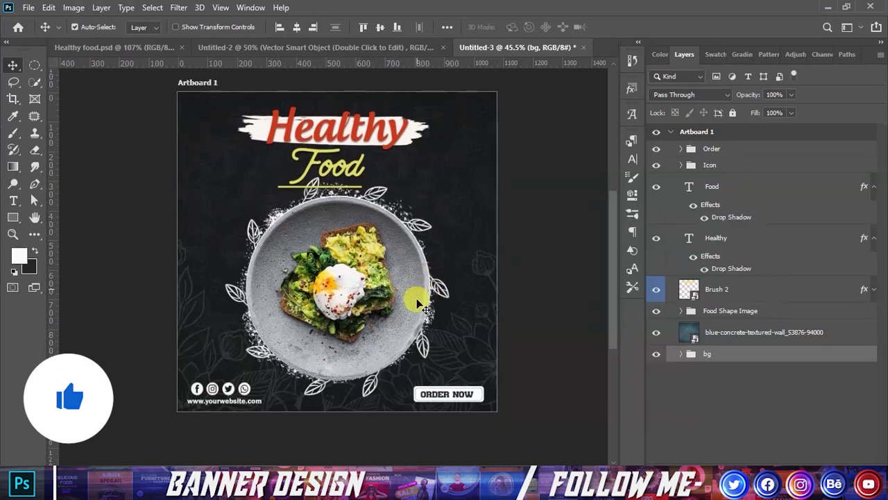
{"action": "scroll", "coordinate": [374, 244], "scroll_direction": "up", "scroll_amount": 2}
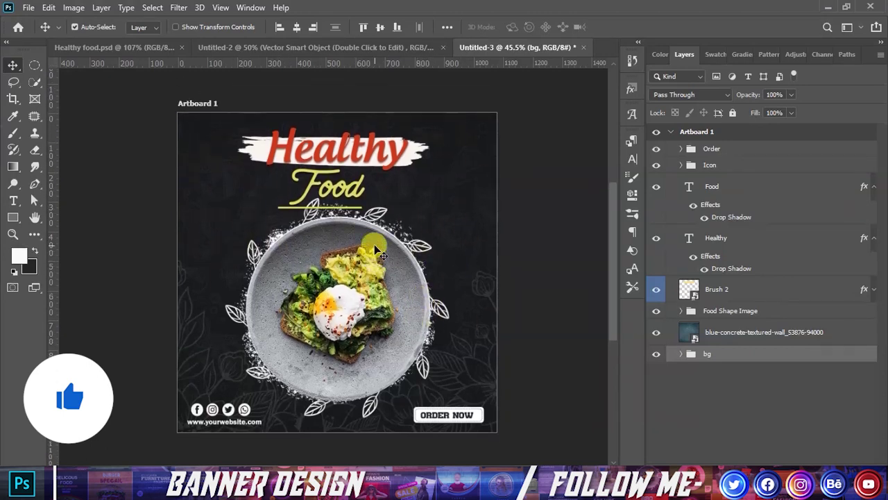